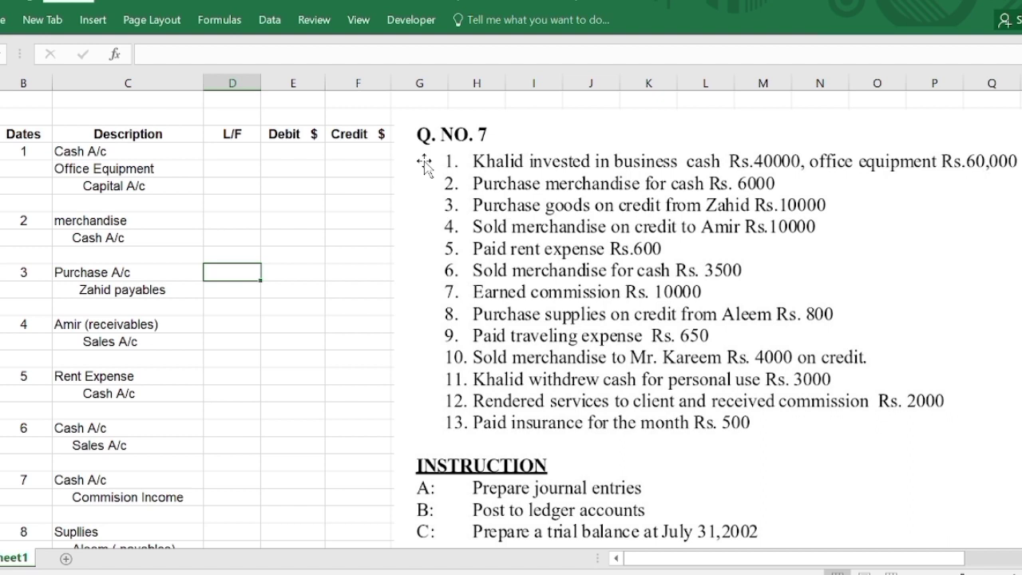
Fill in journal entry 1 with debits of 40000 for Cash and 60000 for Office Equipment and a credit of 100000 for Capital.
left_click(477, 99)
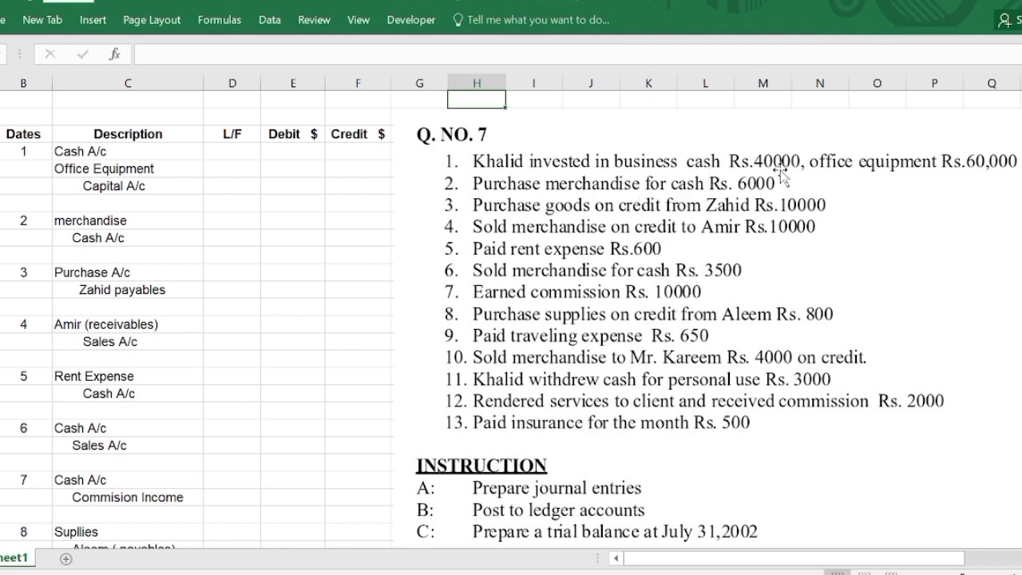
left_click(297, 154)
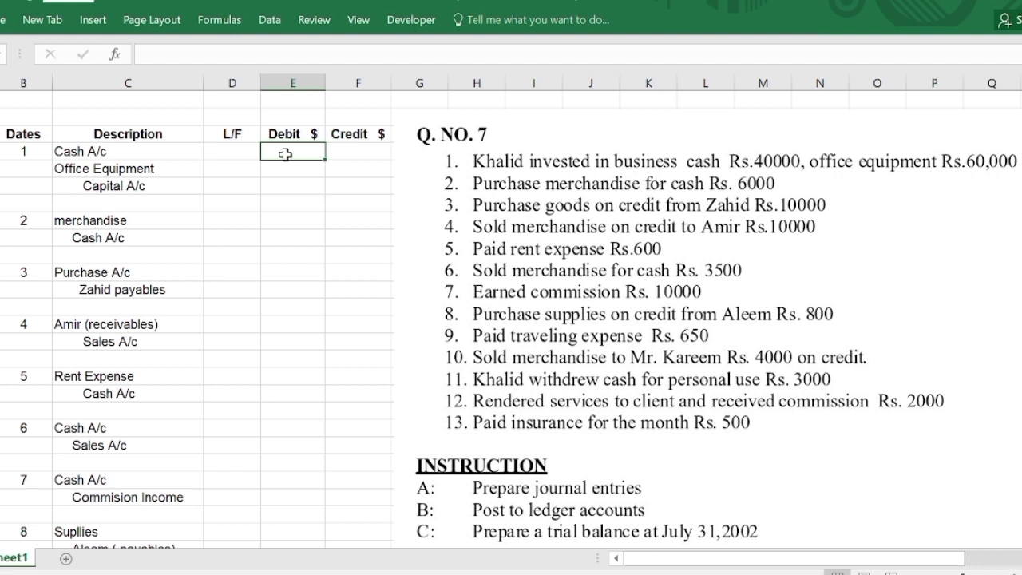
type("40000")
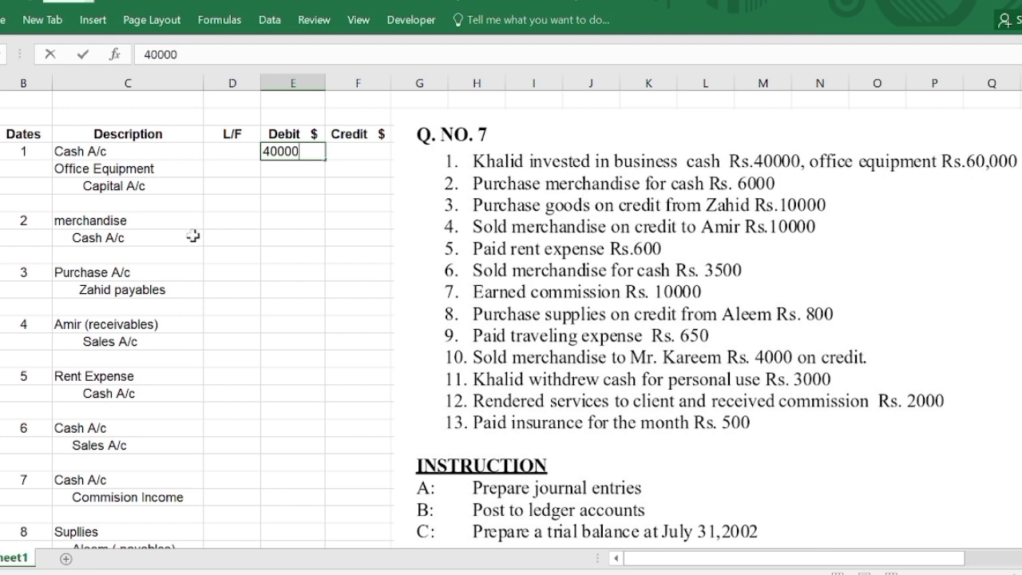
left_click(279, 169)
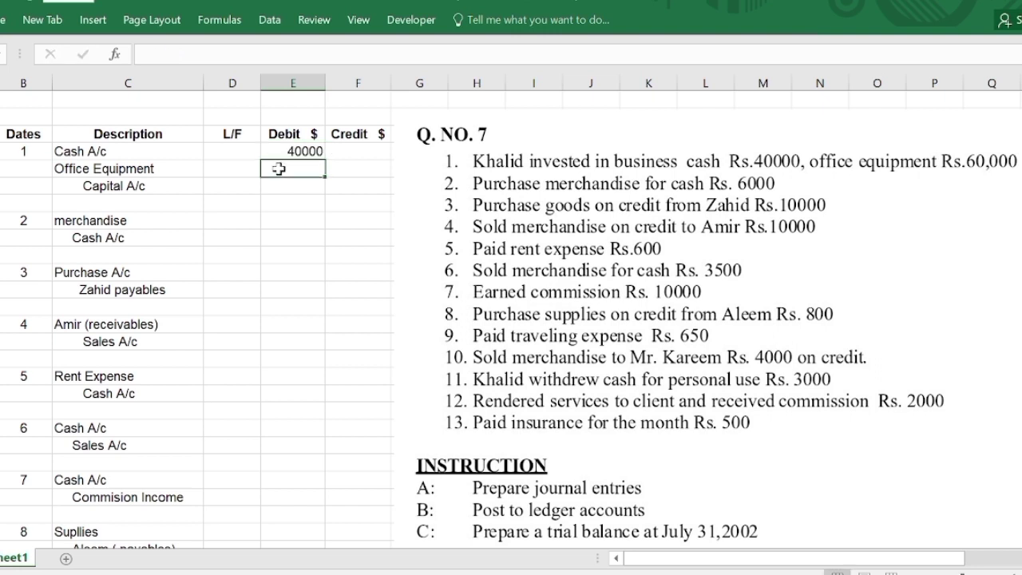
type("60000")
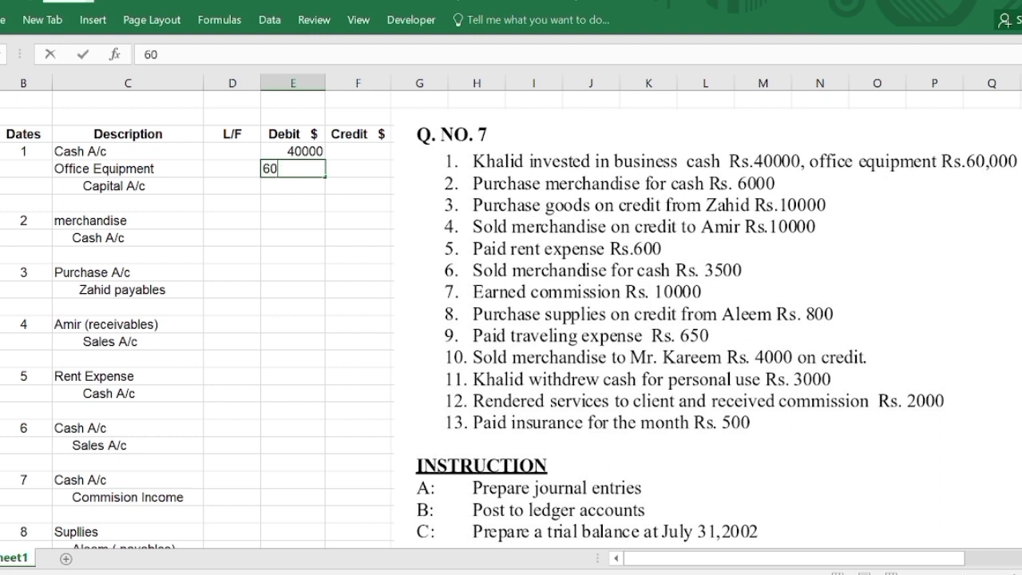
left_click(266, 184)
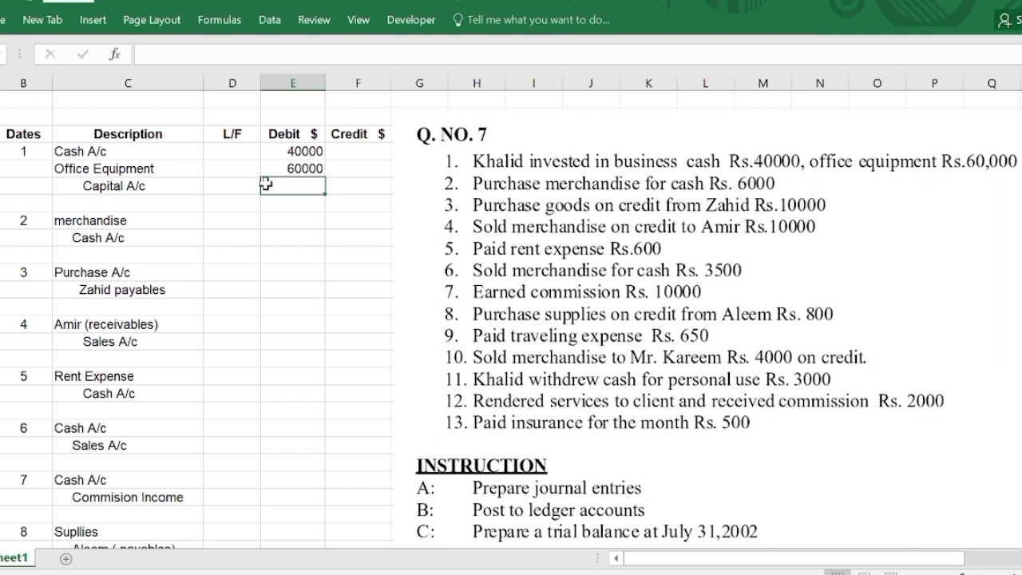
left_click(353, 184)
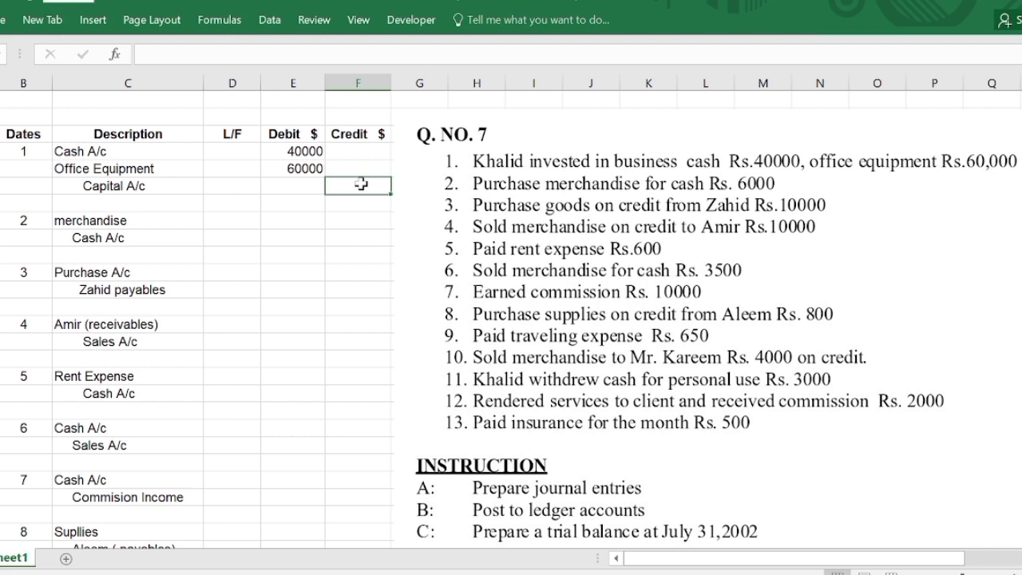
type("10")
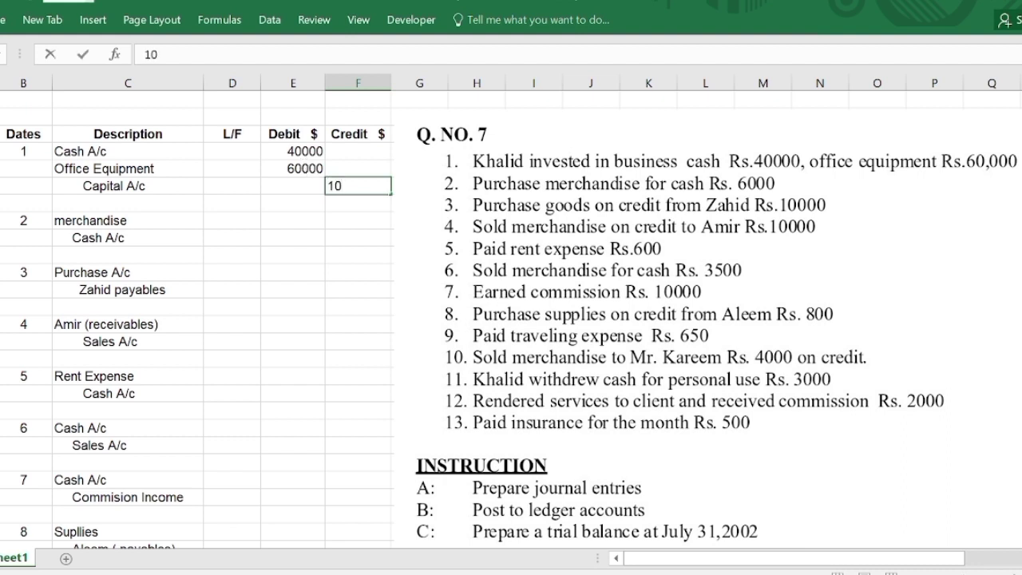
type("0000")
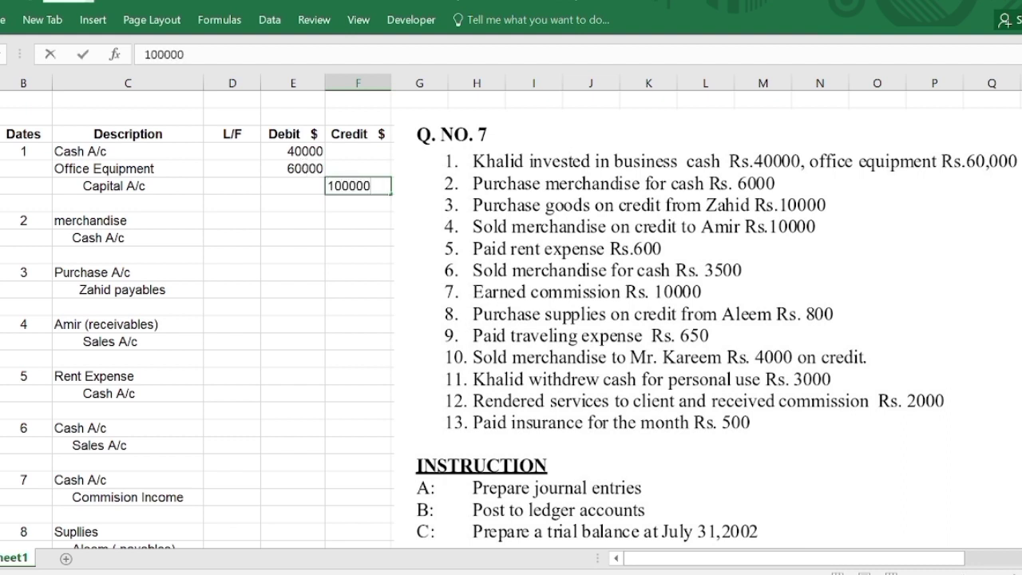
left_click(334, 203)
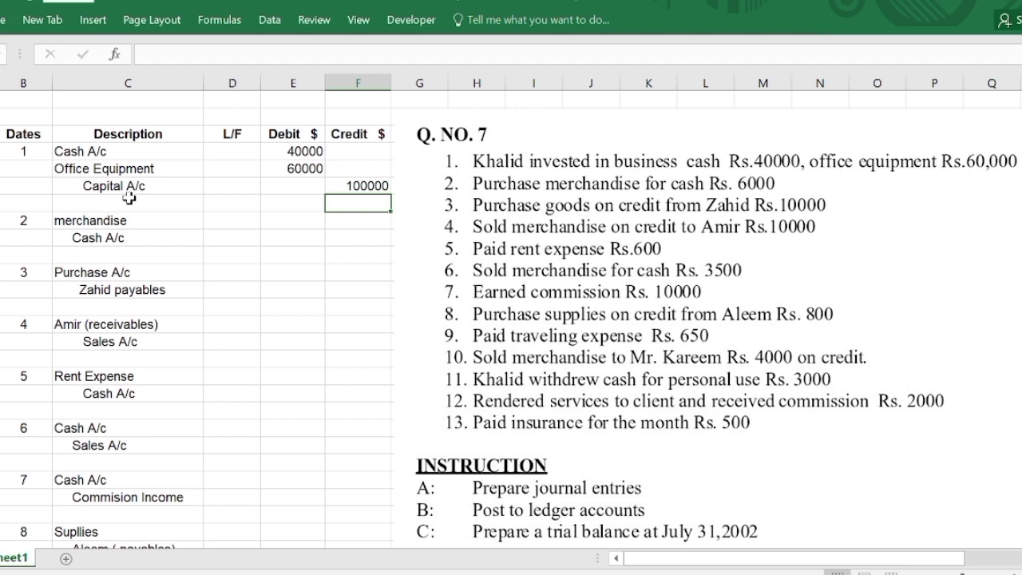
Fill in journal entry 2 with a debit of 6000 for merchandise and a credit of 6000 for Cash.
left_click(284, 218)
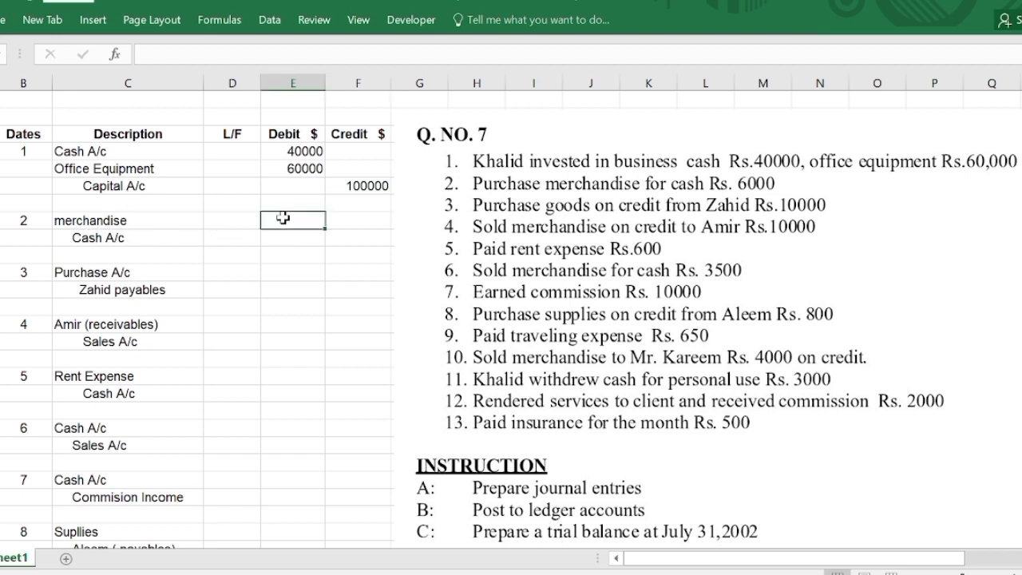
type("6000")
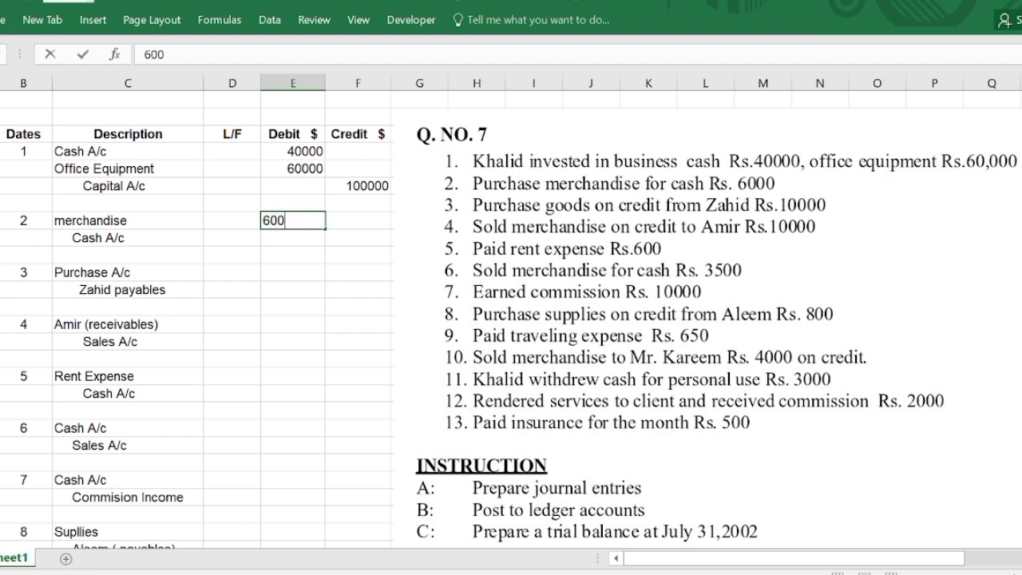
left_click(345, 238)
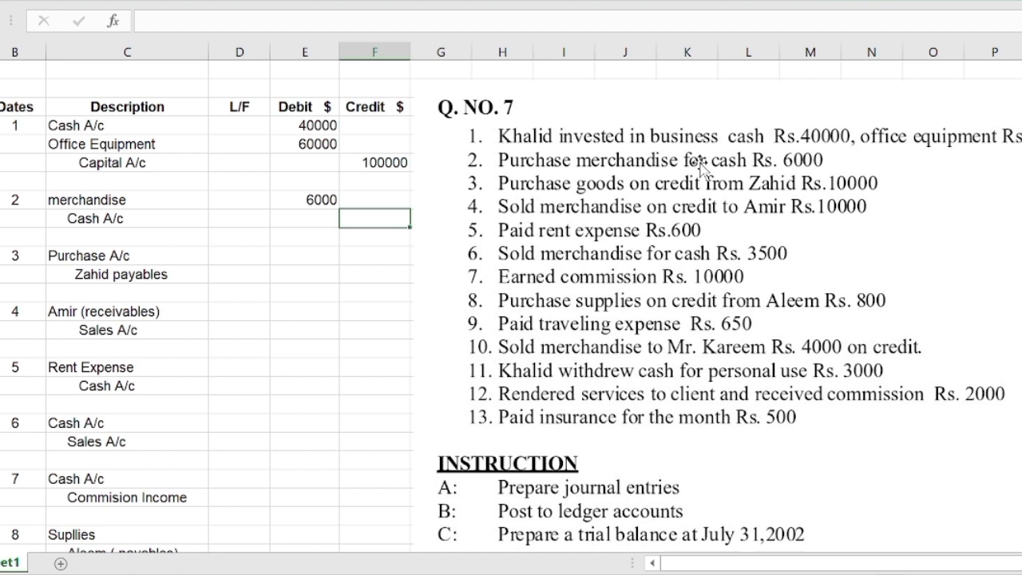
type("6000")
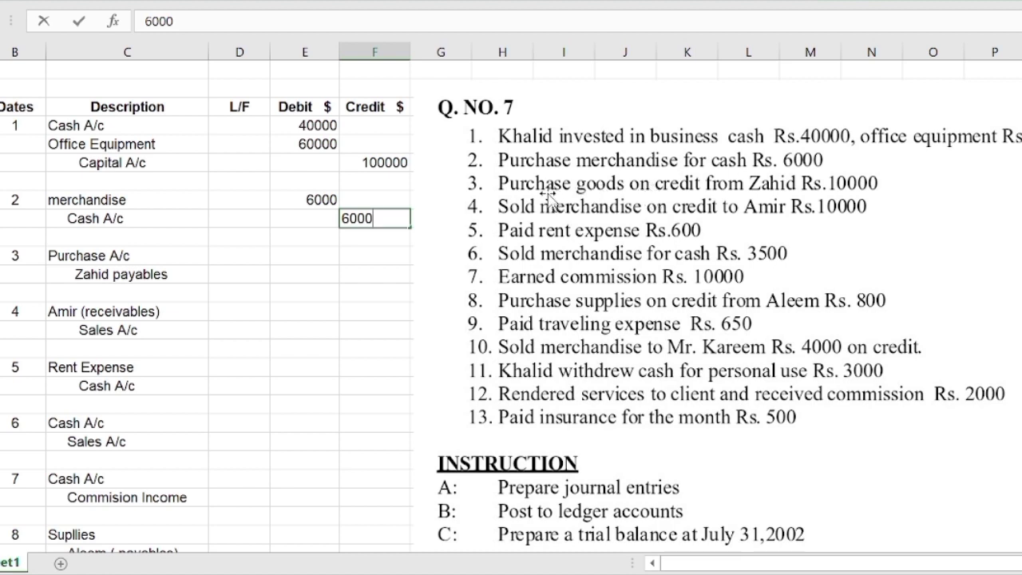
Fill in journal entry 3 with a debit of 10000 for Purchase and a credit of 10000 for the supplier's payables account.
left_click(297, 257)
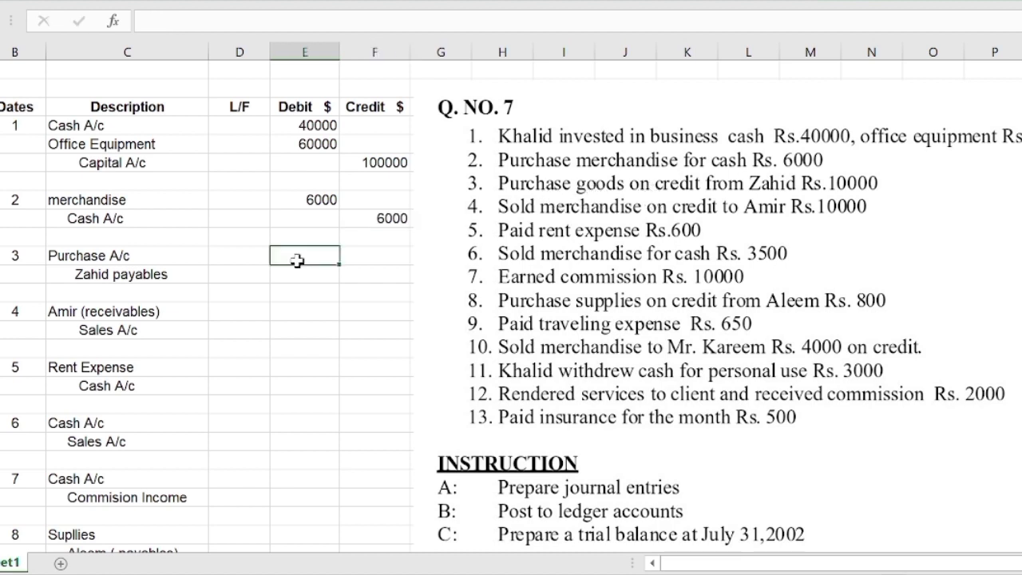
type("10000")
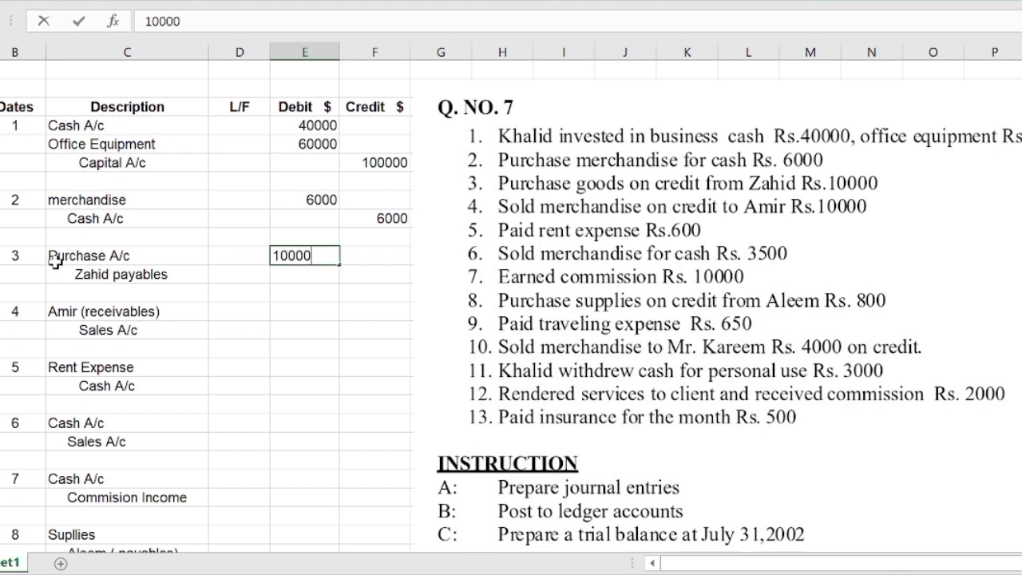
left_click(307, 274)
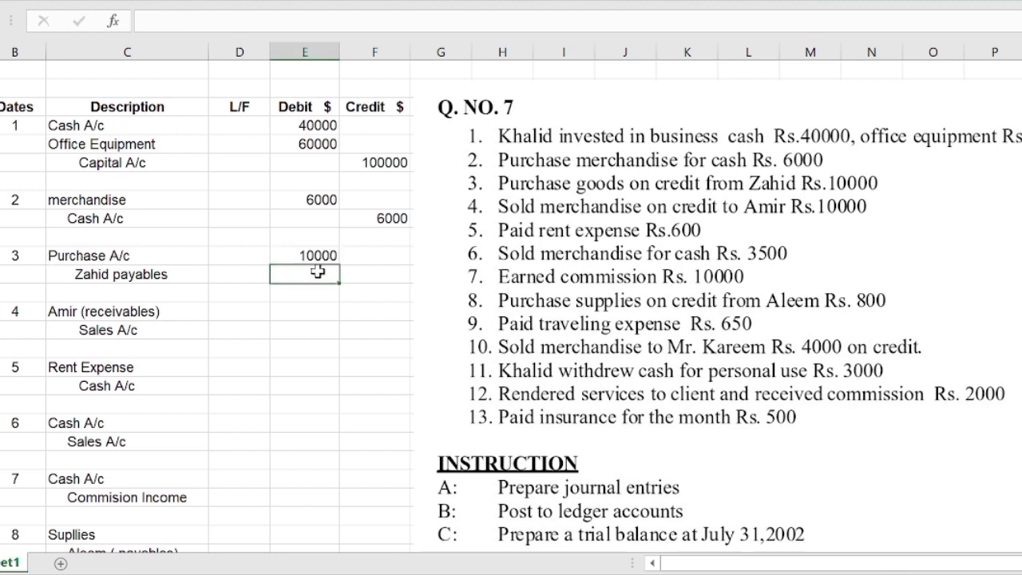
left_click(362, 272)
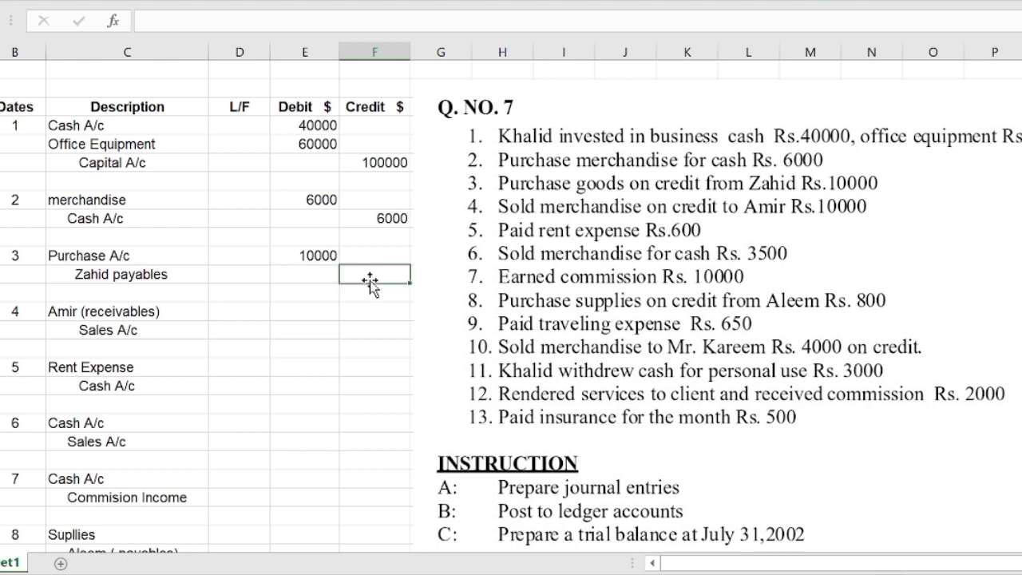
type("10000")
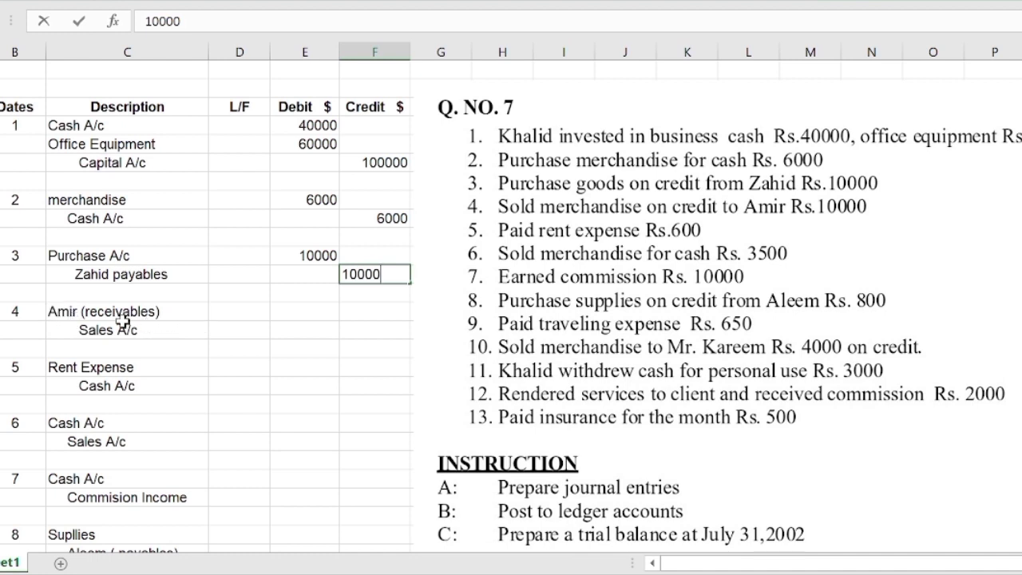
Fill in journal entry 4 with a debit of 10000 for the customer's receivables account and a credit of 10000 for Sales.
left_click(296, 313)
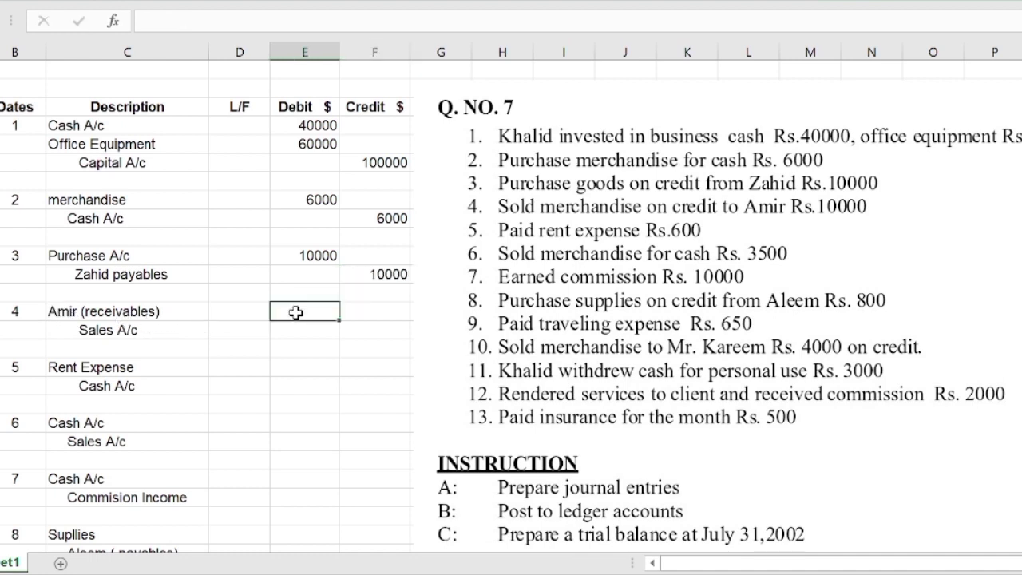
type("10000")
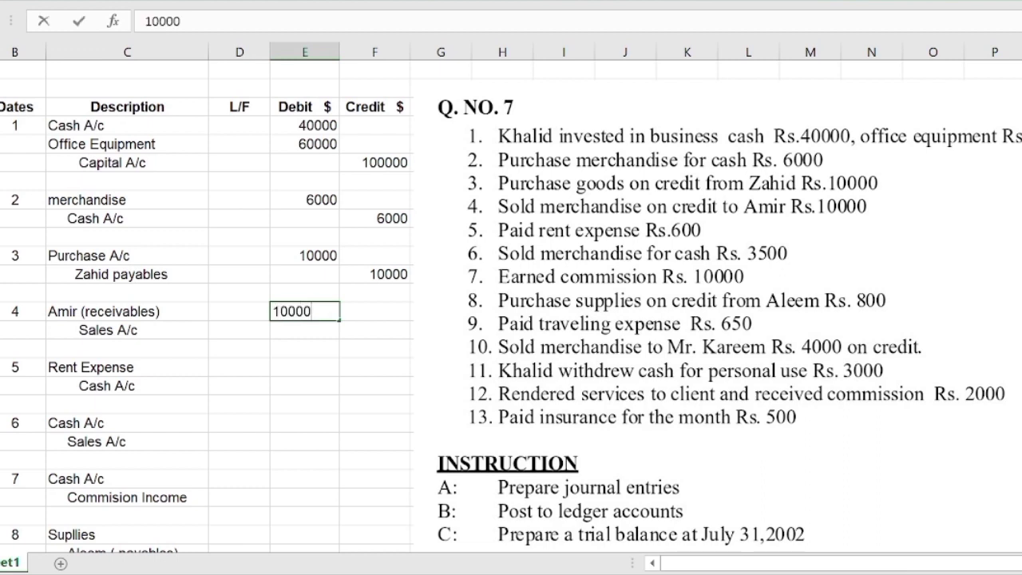
key("Return")
key("Right")
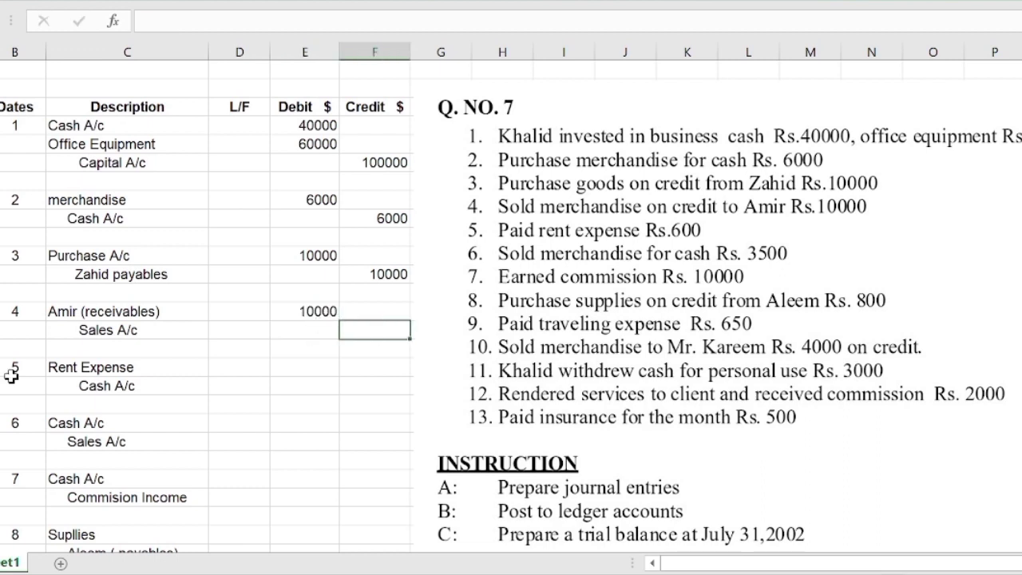
type("10000")
key("Return")
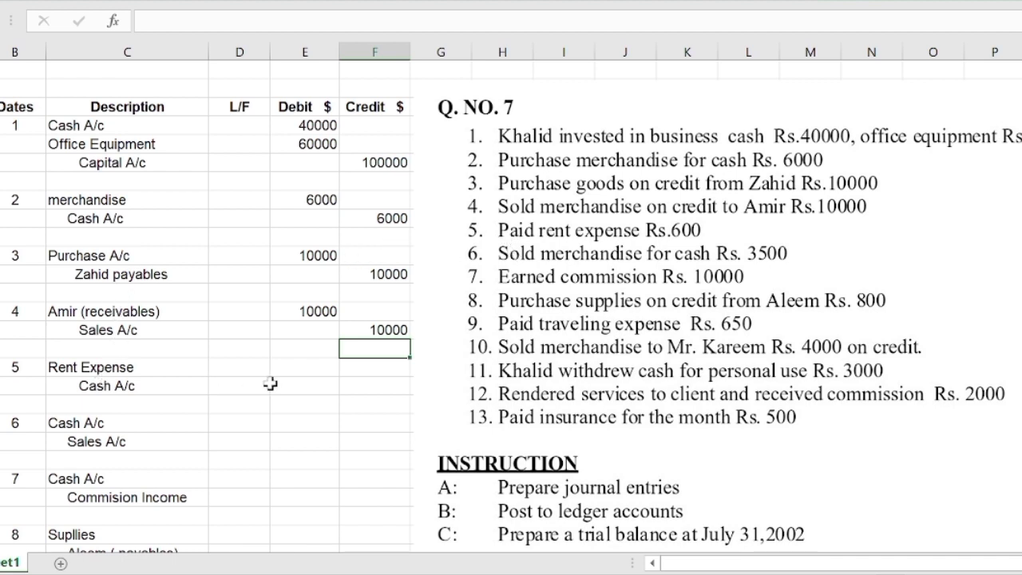
Fill in journal entry 5 with a credit of 600 for Cash and a debit of 600 for Rent Expense.
left_click(360, 388)
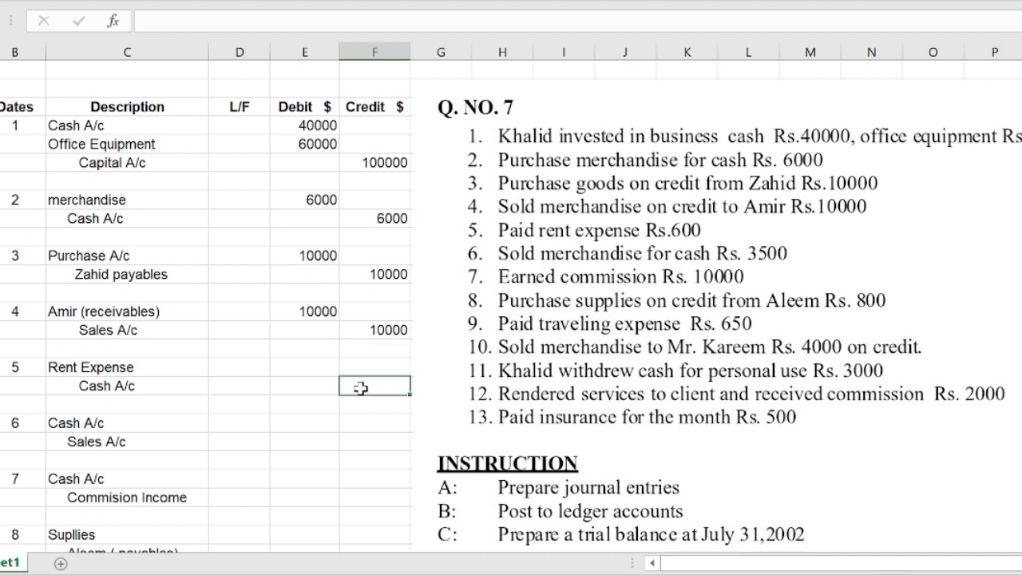
type("600")
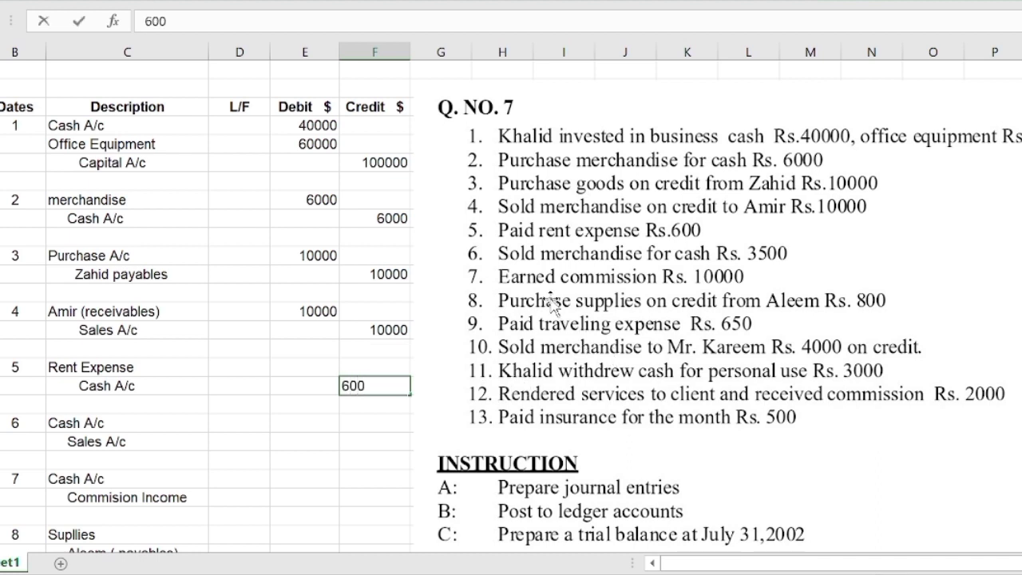
key("Up")
key("Left")
type("6000")
key("BackSpace")
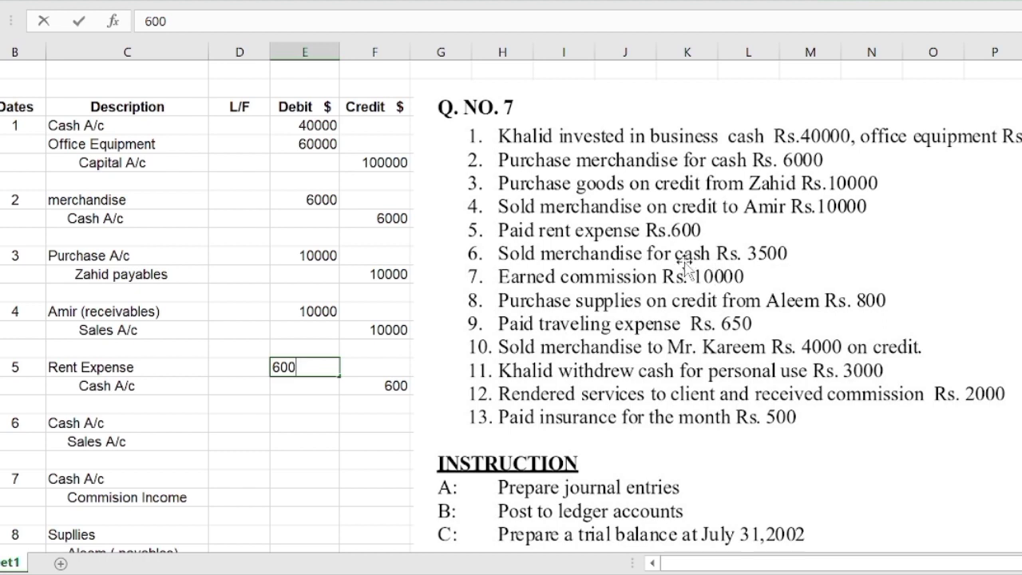
Fill in journal entry 6 with a debit of 3500 for Cash and a credit of 3500 for Sales.
left_click(310, 423)
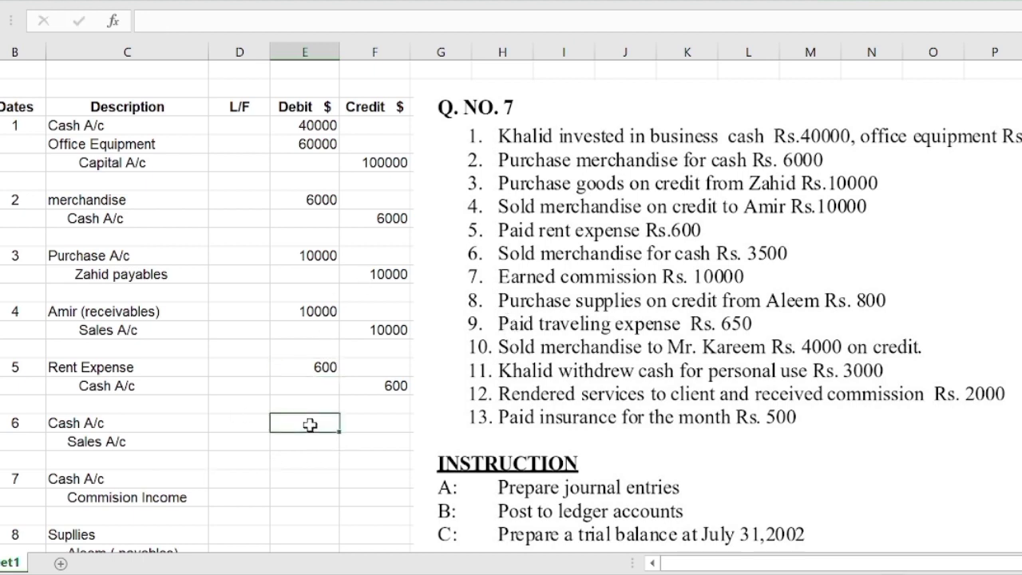
type("3500")
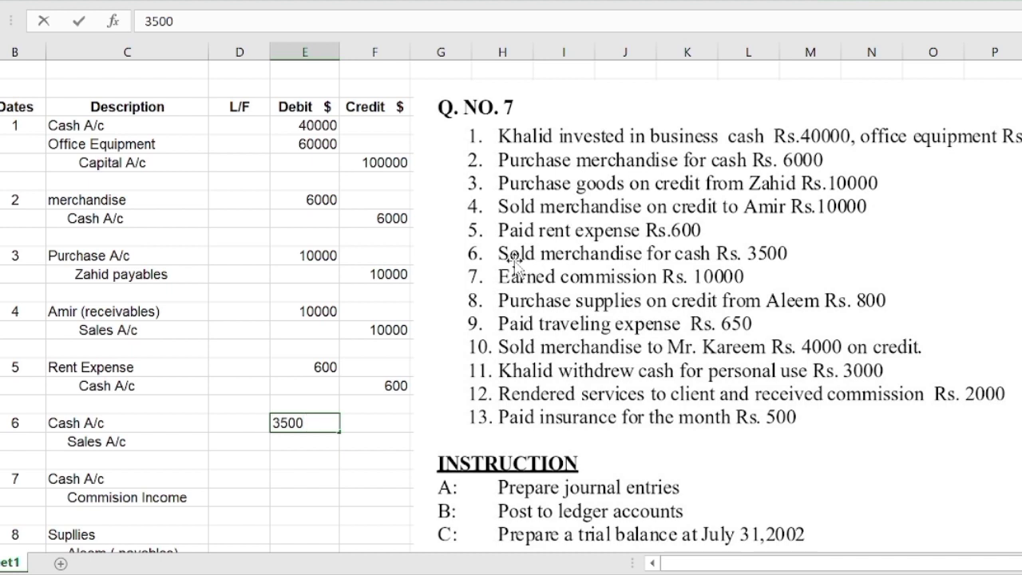
left_click(355, 441)
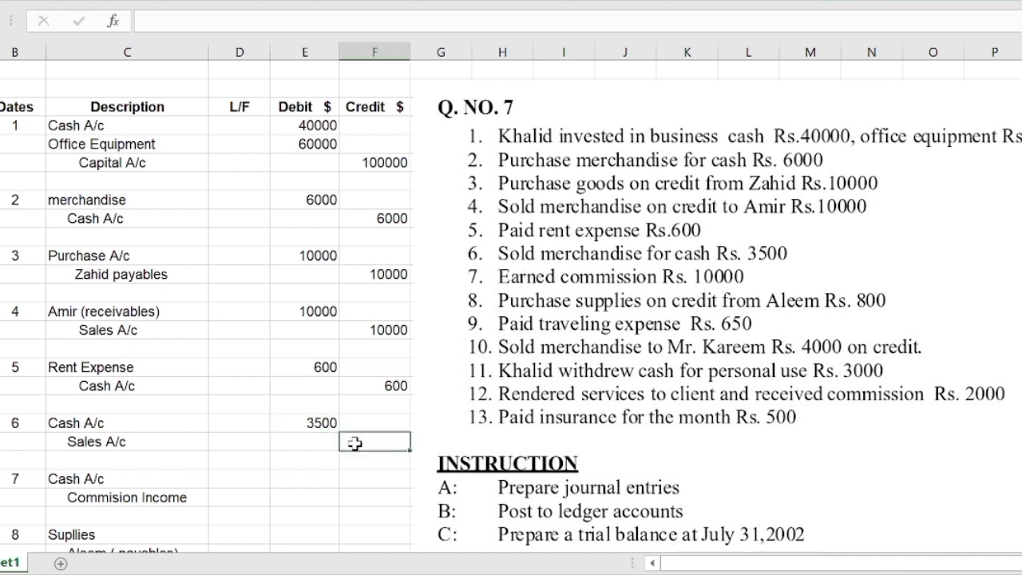
type("3500")
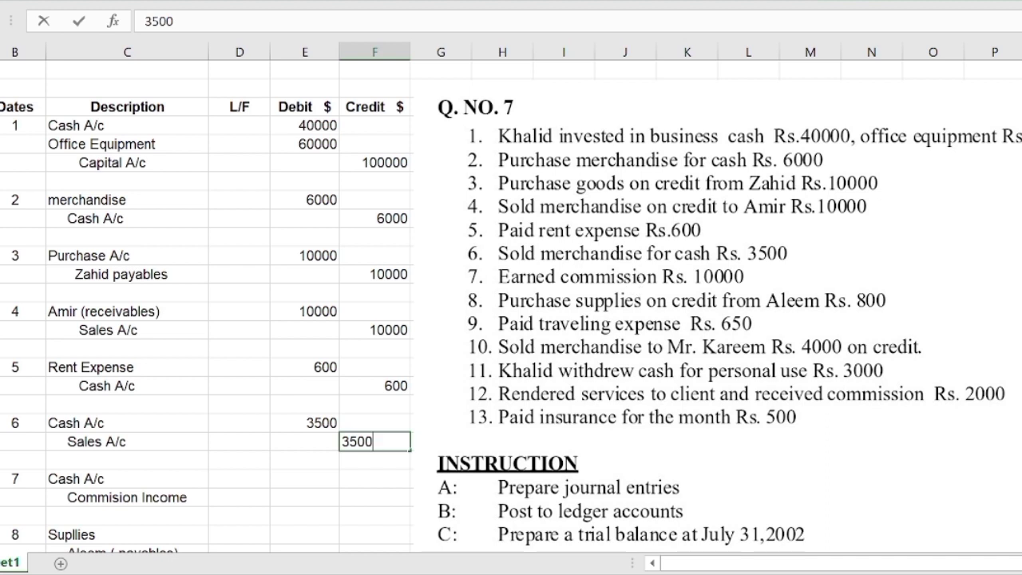
Fill in journal entry 7 with a debit of 10000 for Cash and a credit of 10000 for the commission income account.
key("Down")
key("Down")
key("Left")
type("10000")
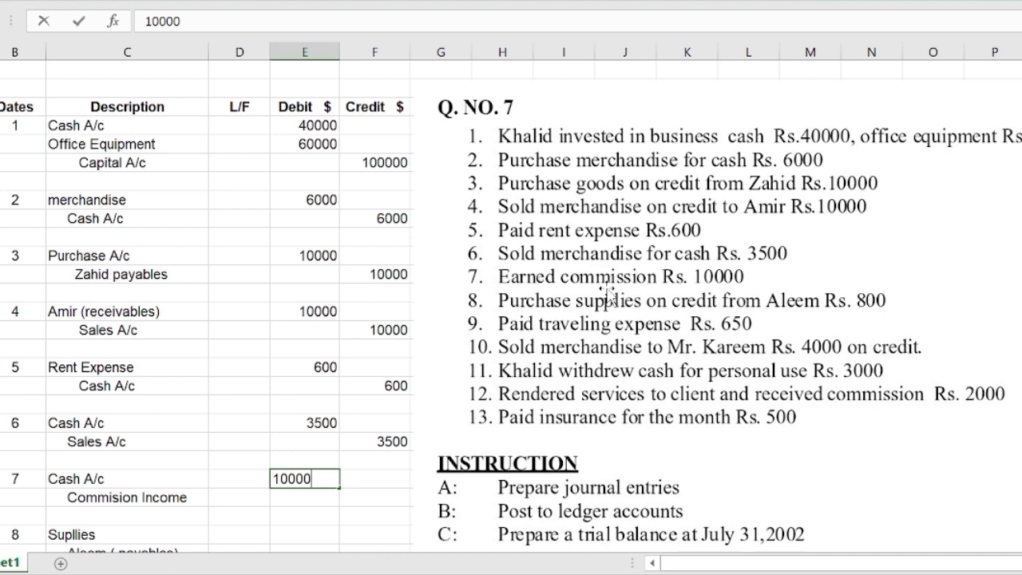
left_click(370, 499)
type("10000")
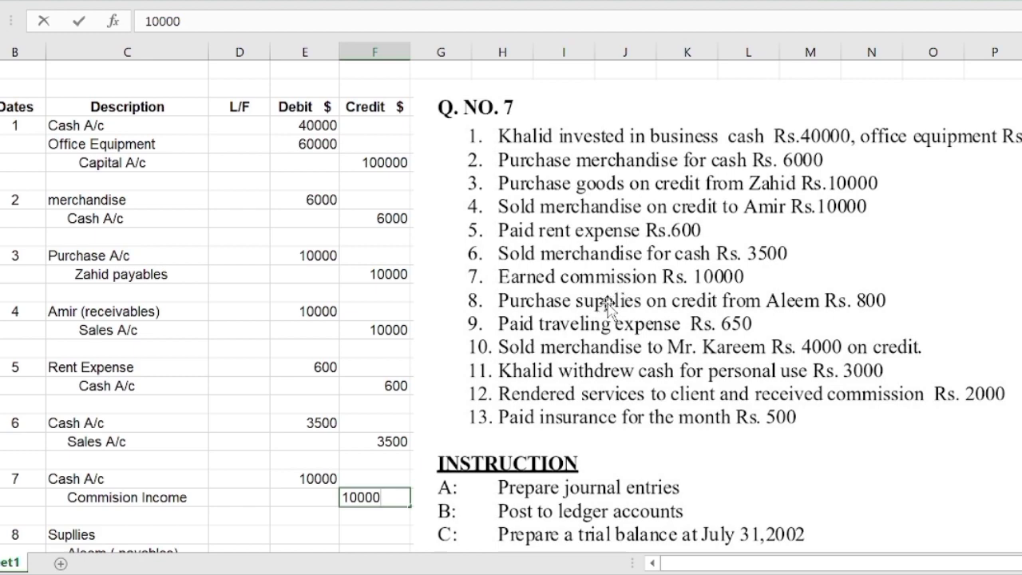
Fill in journal entry 8 with a debit of 800 for Supplies and a credit of 800 for the supplier's payables account.
scroll(607, 302, "down", 2)
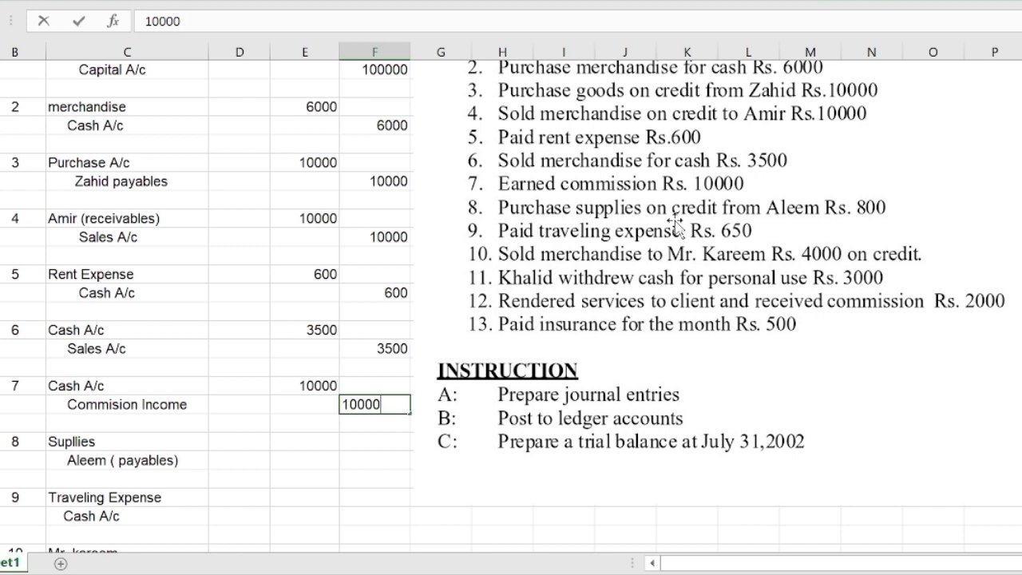
left_click(313, 440)
type("800")
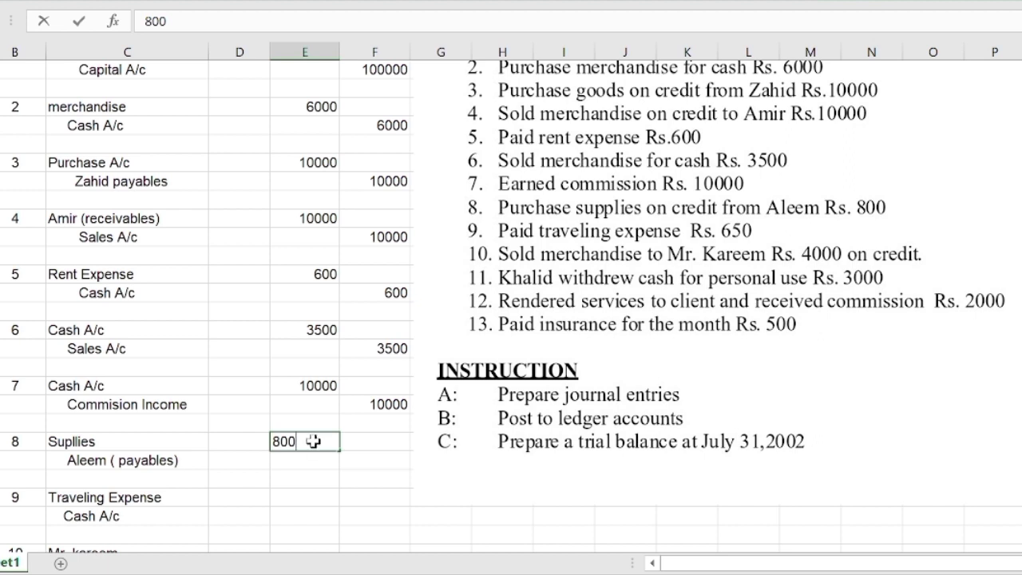
key("Return")
key("Right")
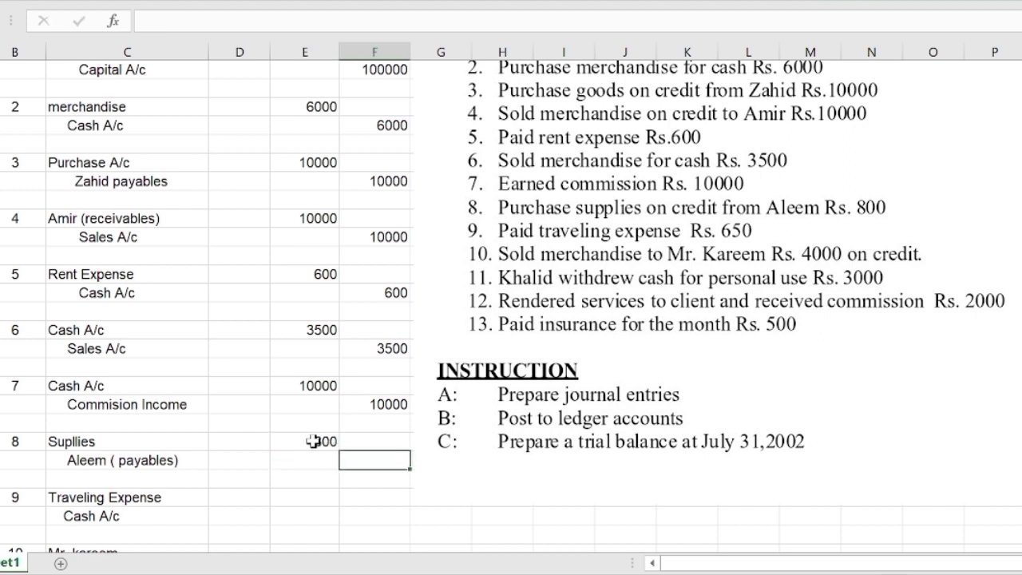
type("800")
key("Return")
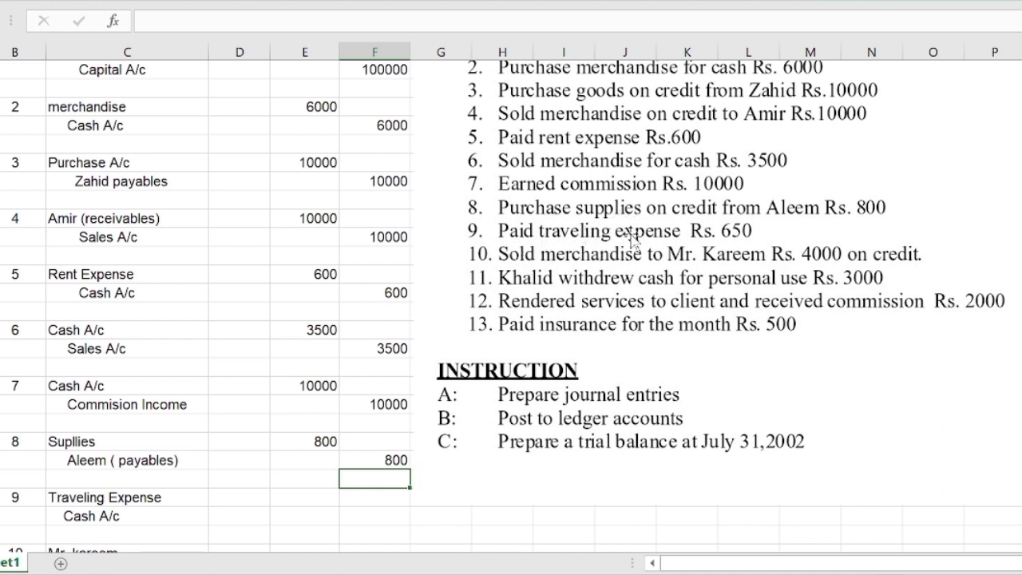
Fill in journal entry 9 with a debit of 650 for Traveling Expense and a credit of 650 for Cash.
left_click(310, 495)
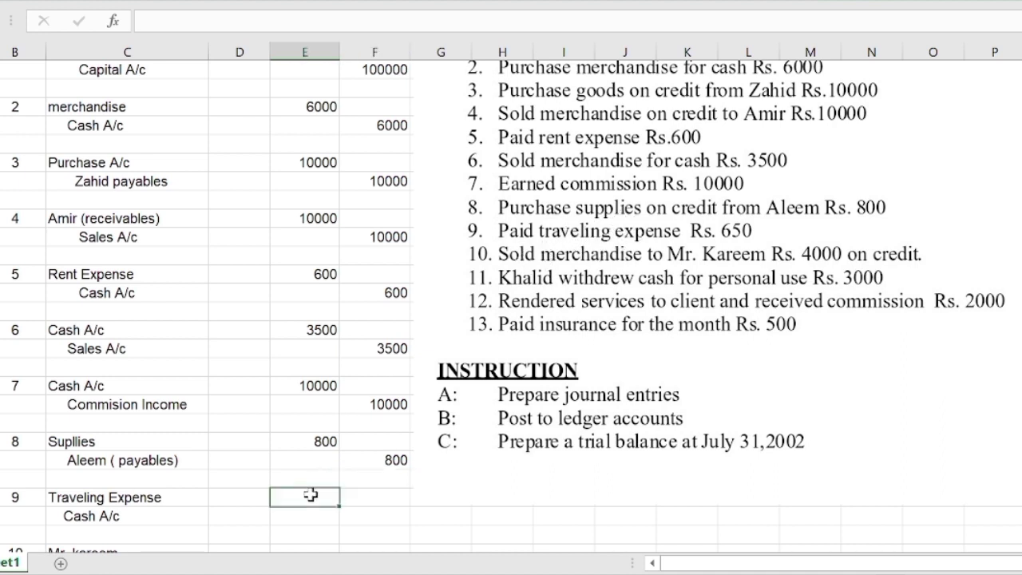
type("650")
key("Return")
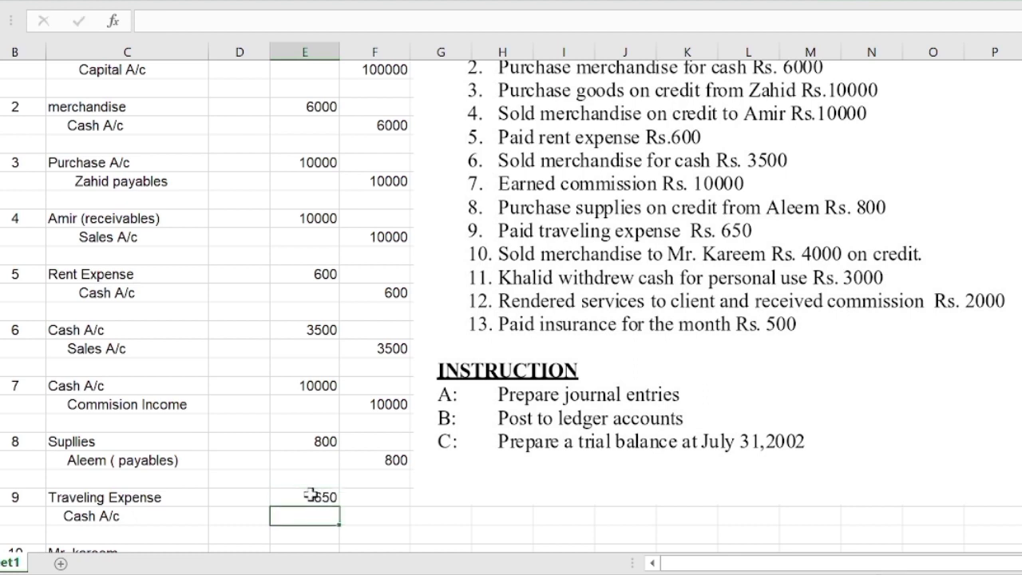
key("Right")
type("650")
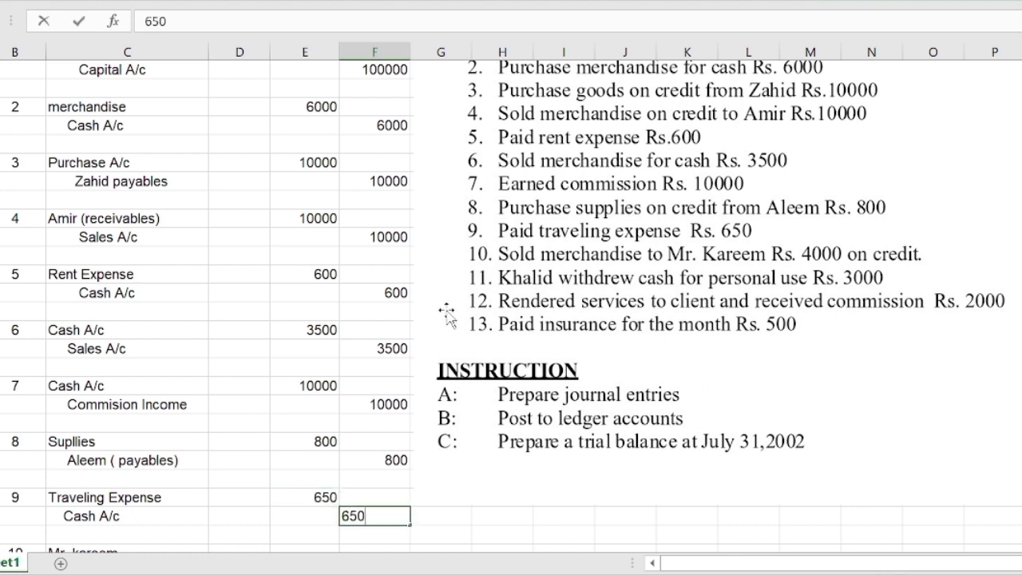
key("Return")
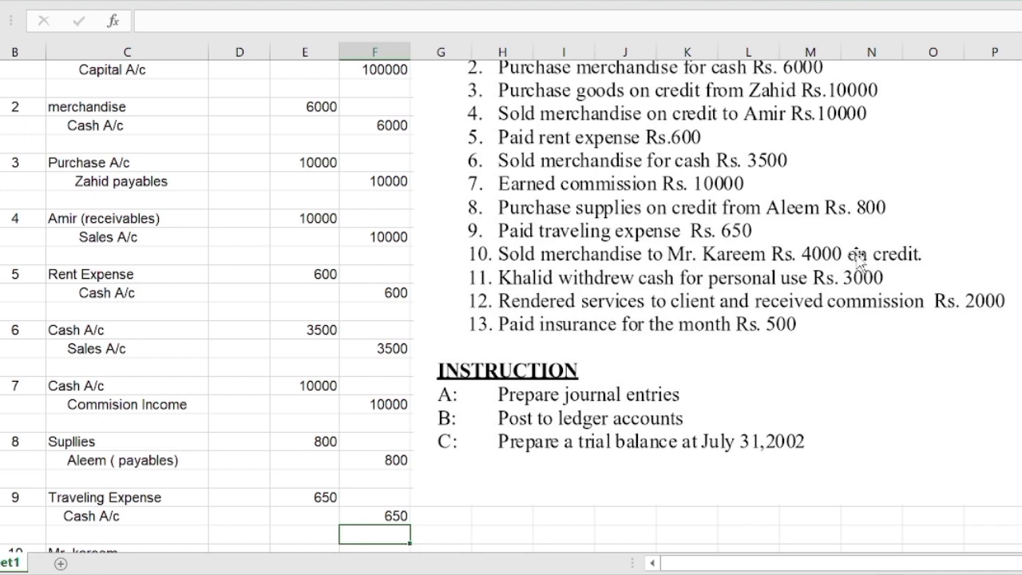
Fill in journal entry 10 with a debit of 4000 for the customer's account and a credit of 4000 for Sales.
scroll(883, 274, "down", 2)
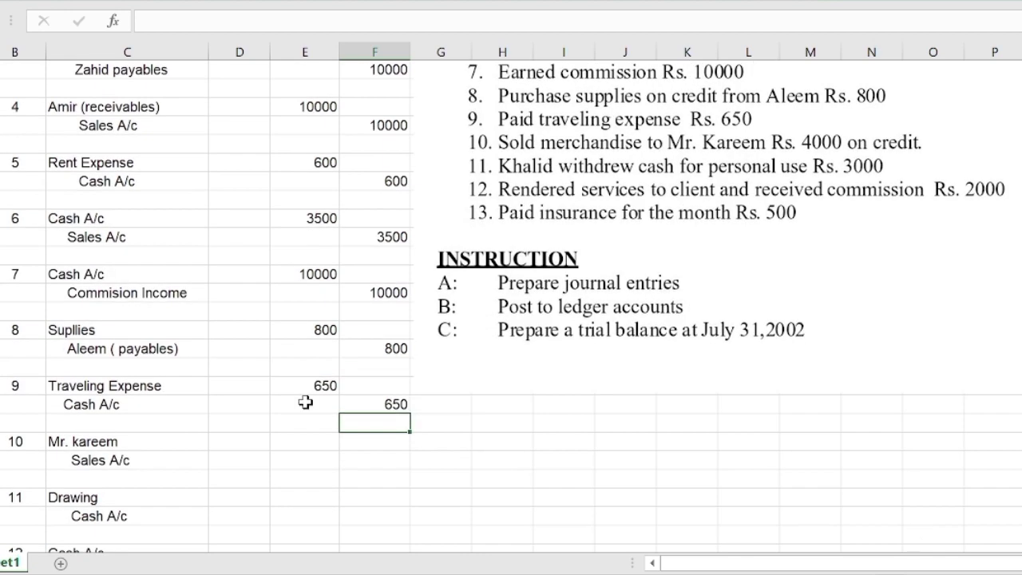
left_click(305, 439)
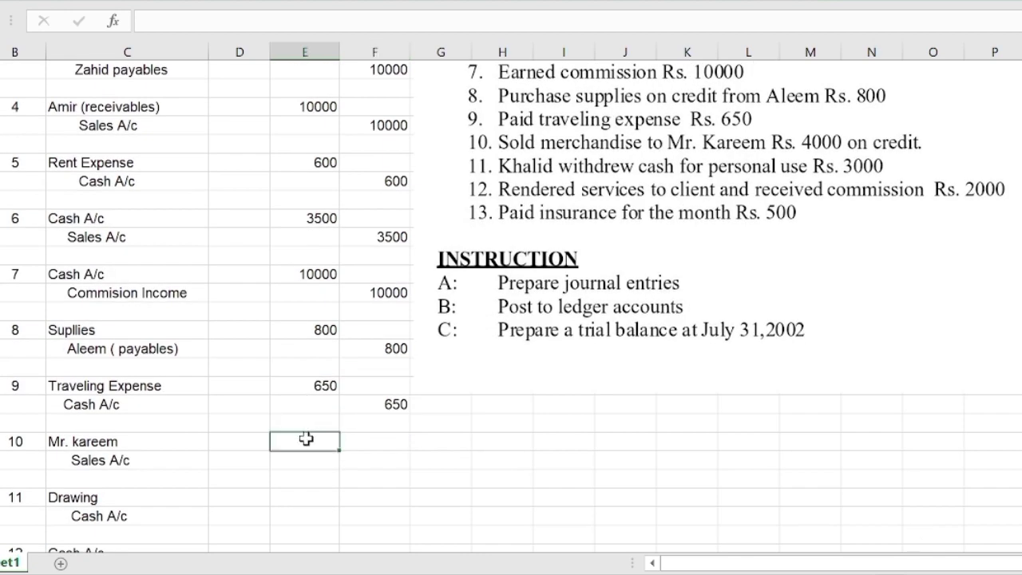
type("4000")
key("Return")
key("Right")
type("400")
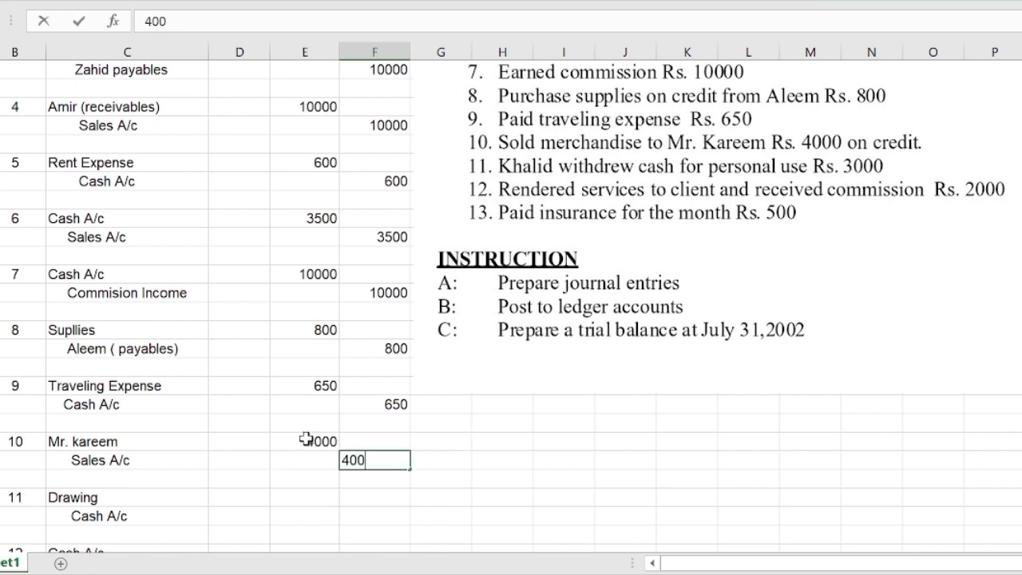
type("0")
Fill in journal entry 11 with a credit of 3000 for Cash and a debit of 3000 for Drawing.
left_click(355, 515)
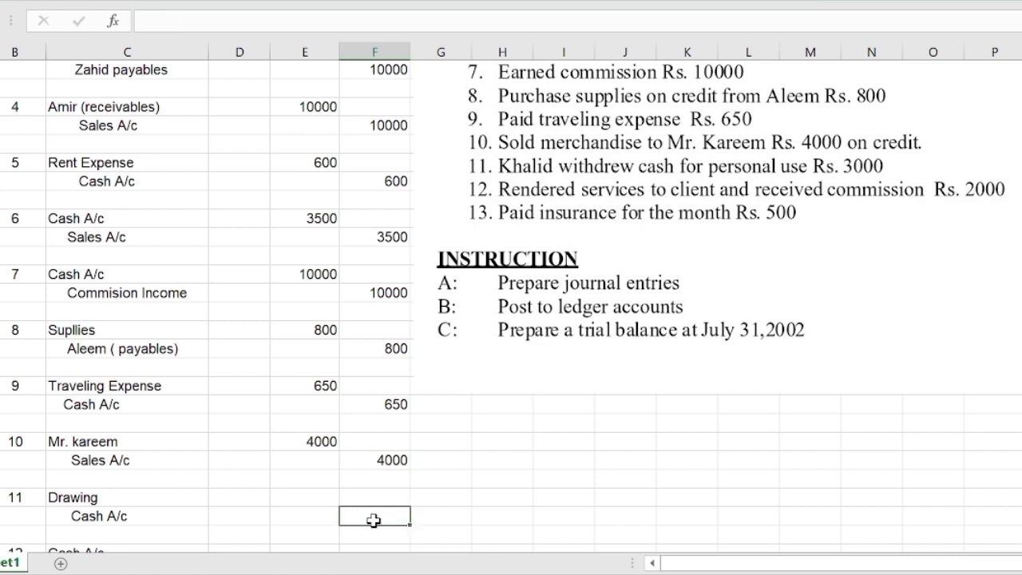
type("3000")
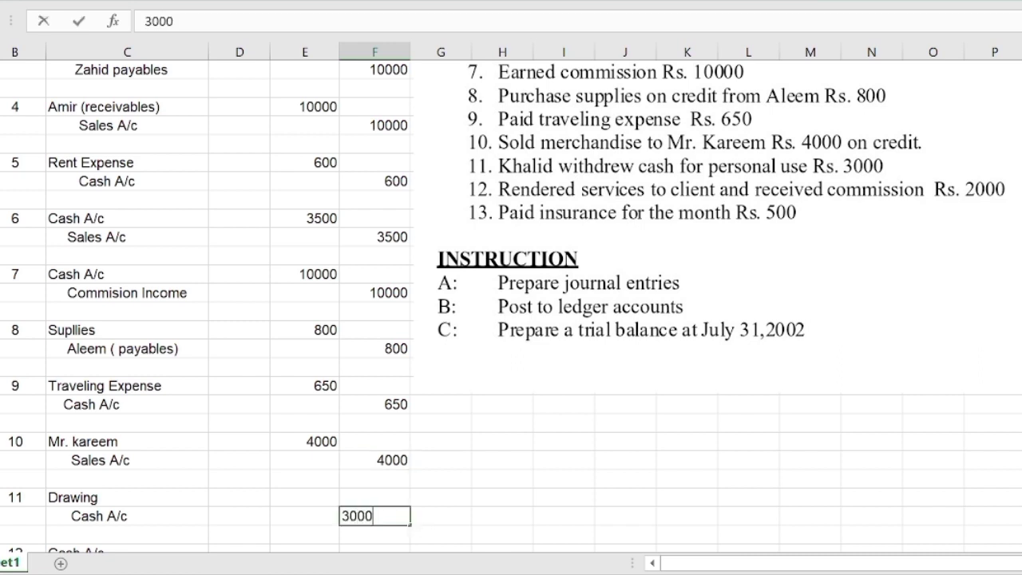
left_click(311, 499)
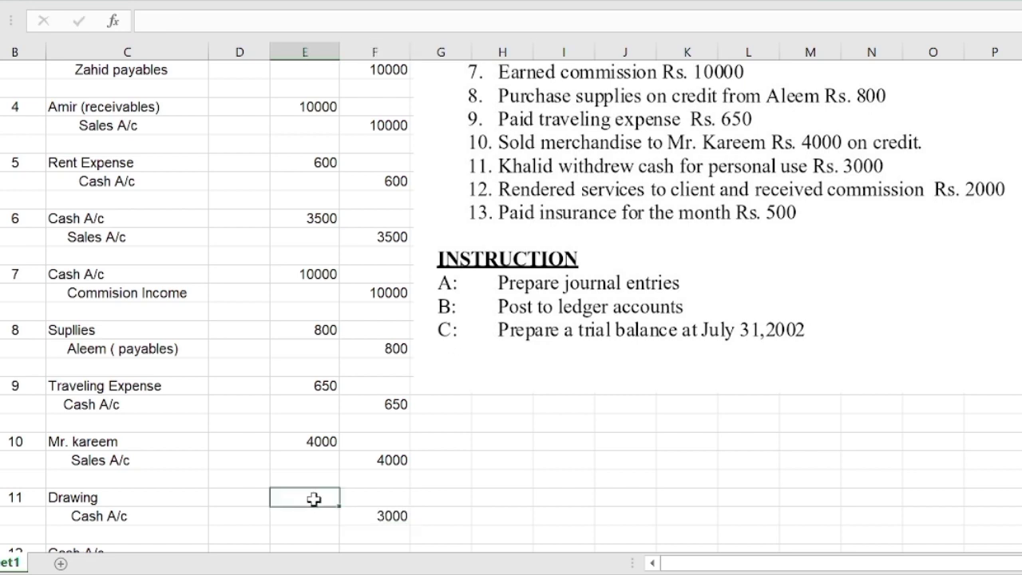
type("3000")
Fill in journal entry 12 with a debit of 2000 for Cash and a credit of 2000 for commission income.
scroll(913, 159, "up", 1)
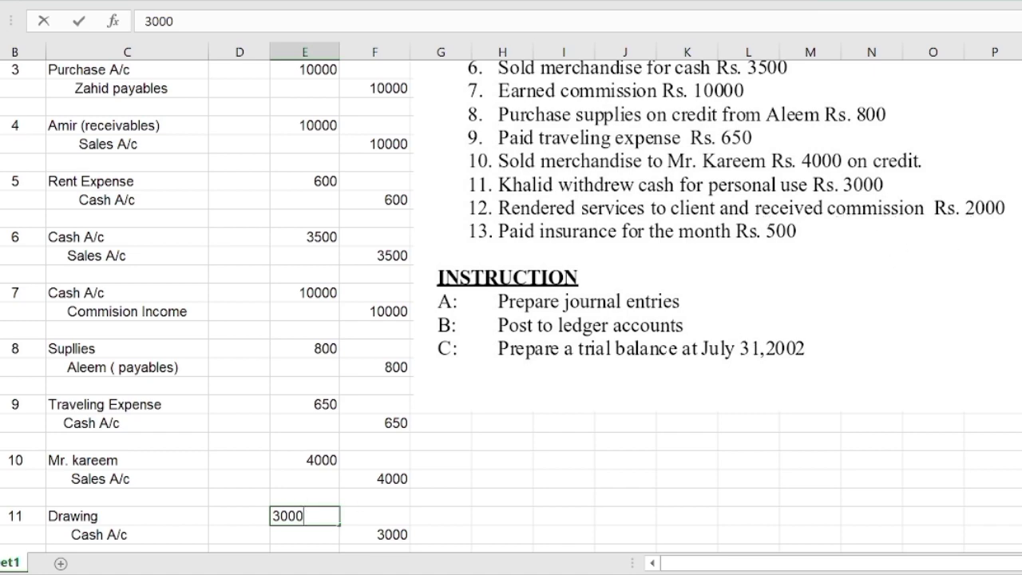
scroll(511, 301, "down", 1)
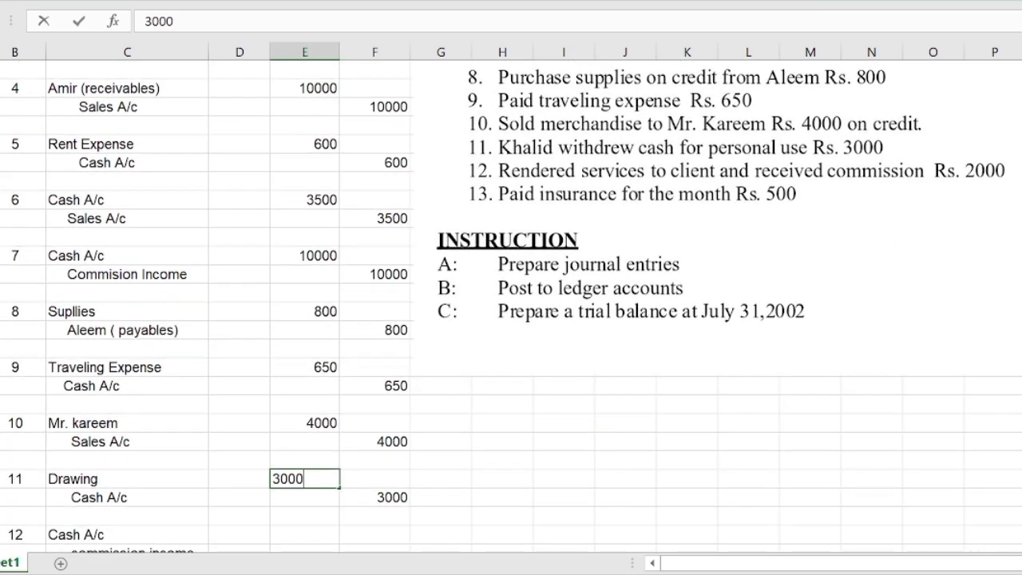
left_click(290, 533)
type("2000")
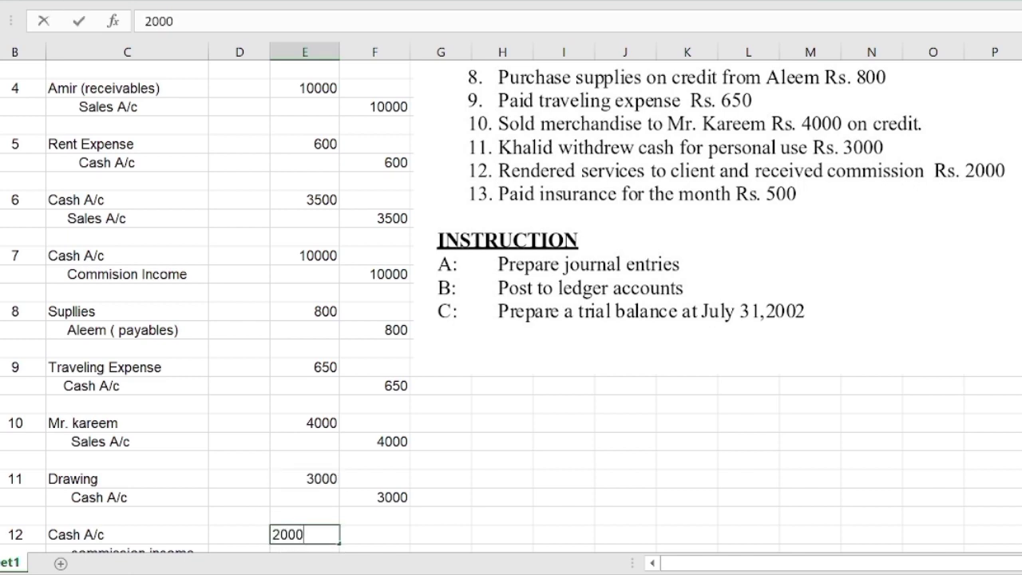
left_click(375, 551)
type("2000")
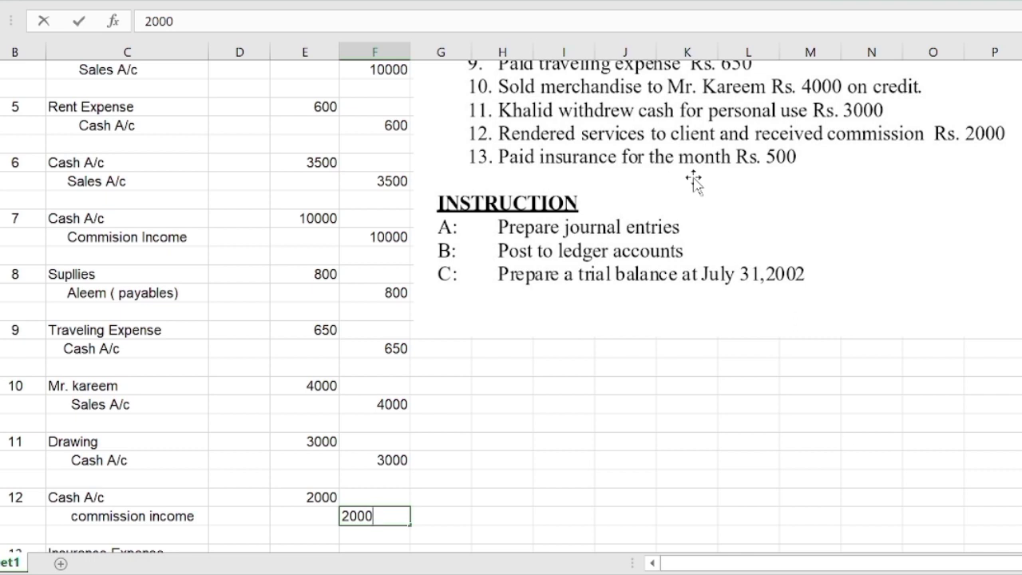
key("Return")
Fill in journal entry 13 with a debit of 500 for Insurance Expense and a credit of 500 for Cash.
key("Return")
key("Return")
key("Return")
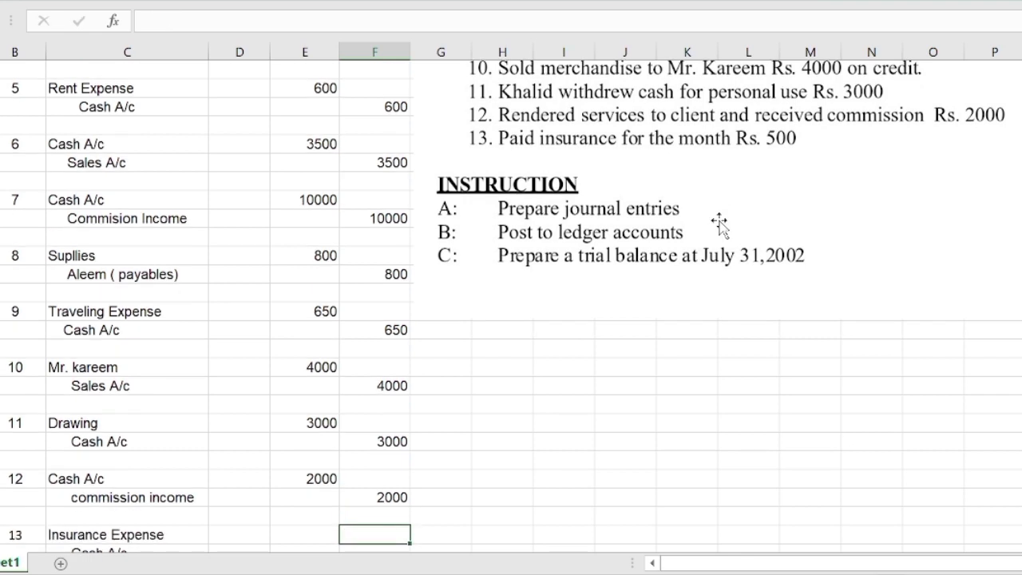
left_click(305, 499)
type("500")
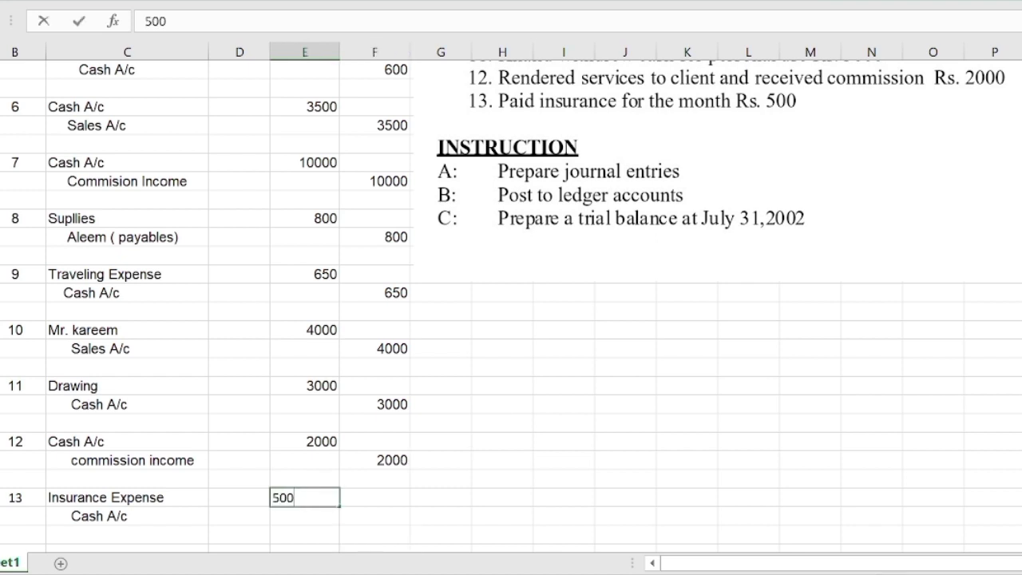
left_click(371, 514)
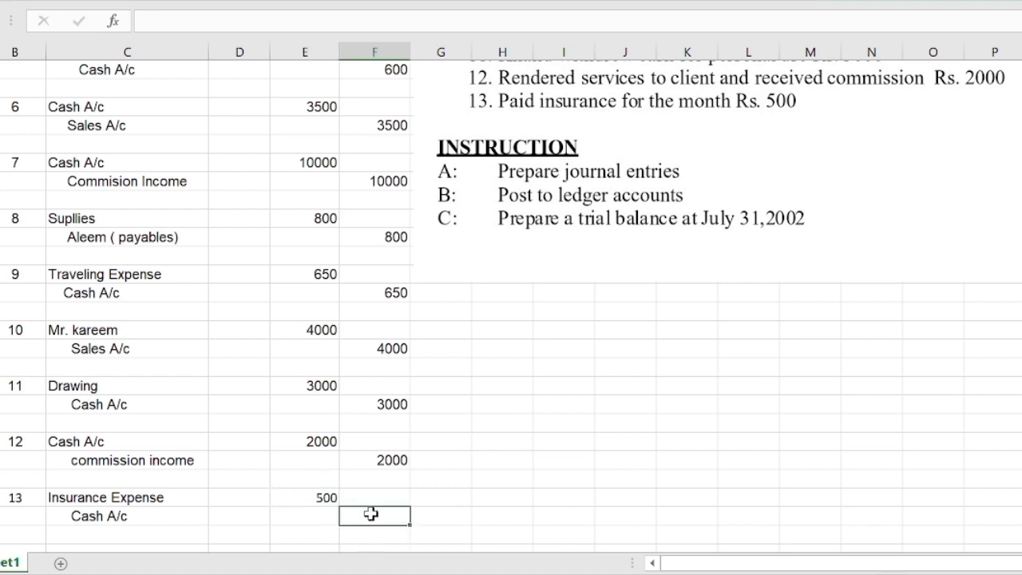
type("500")
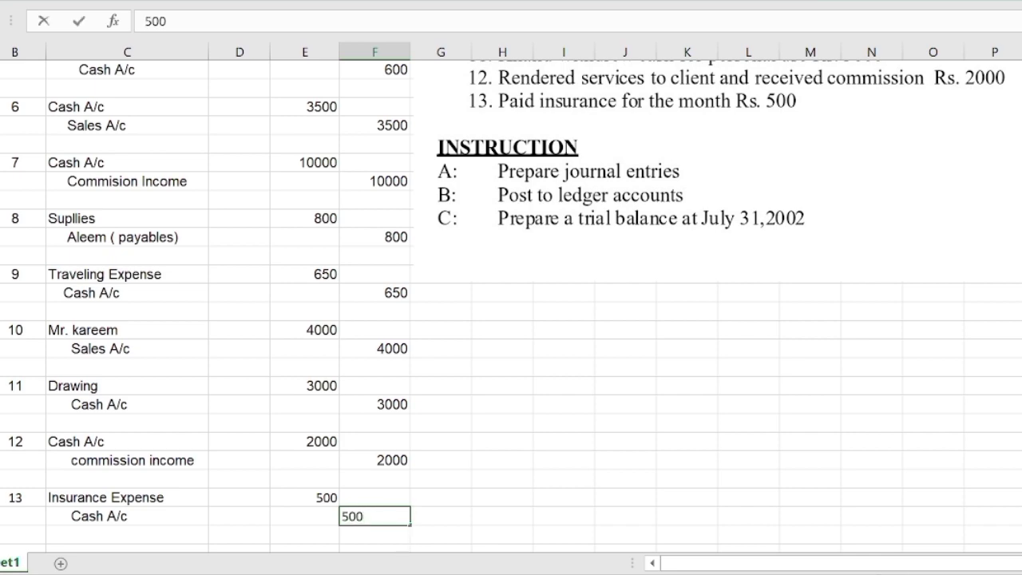
scroll(511, 304, "up", 6)
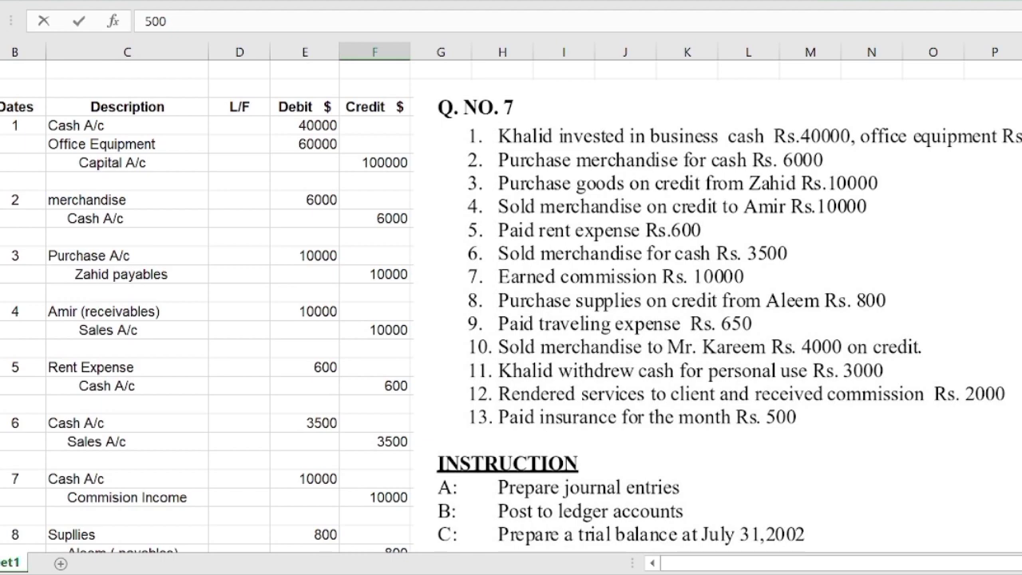
scroll(511, 311, "down", 1)
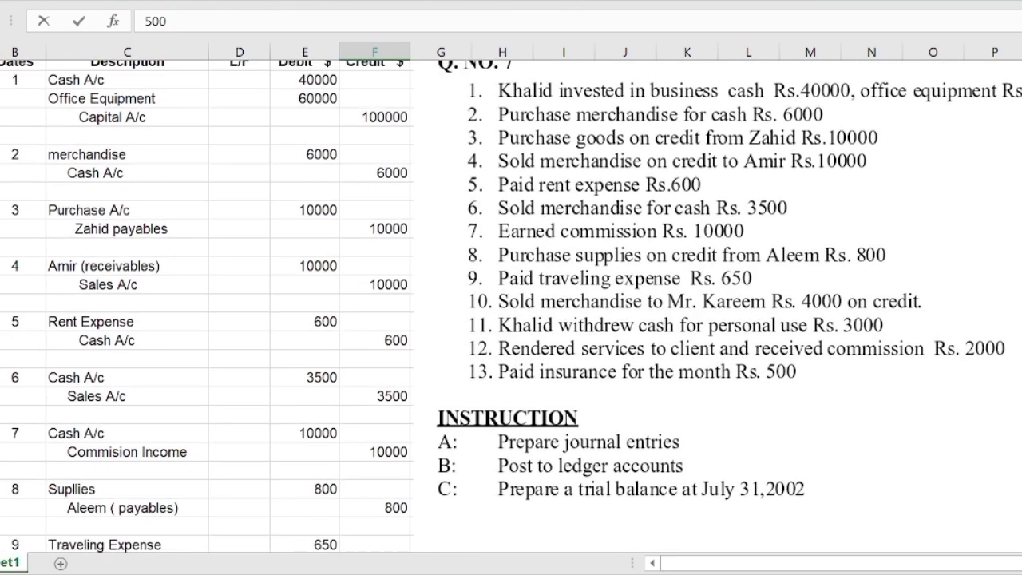
scroll(511, 311, "up", 1)
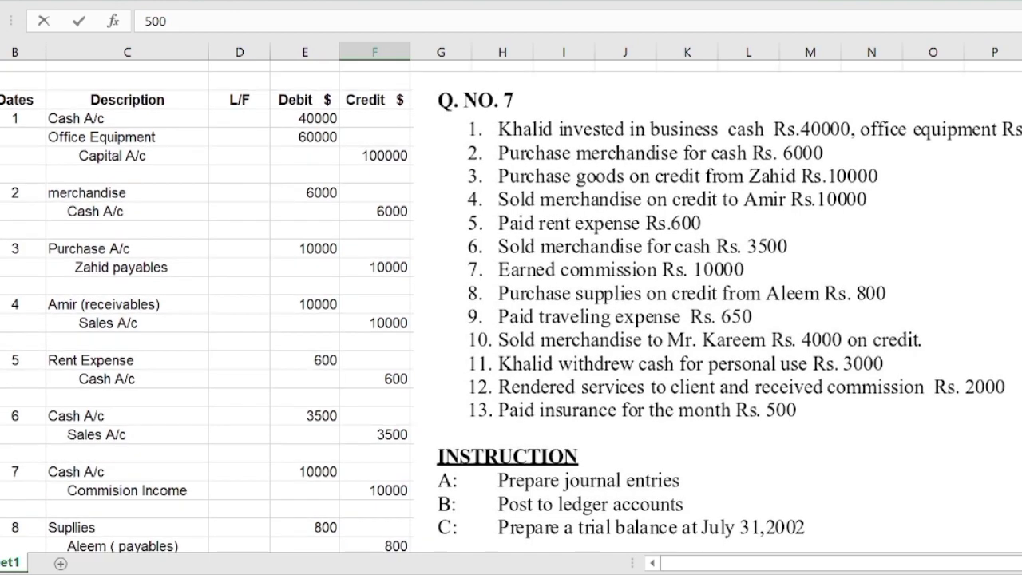
scroll(511, 310, "up", 1)
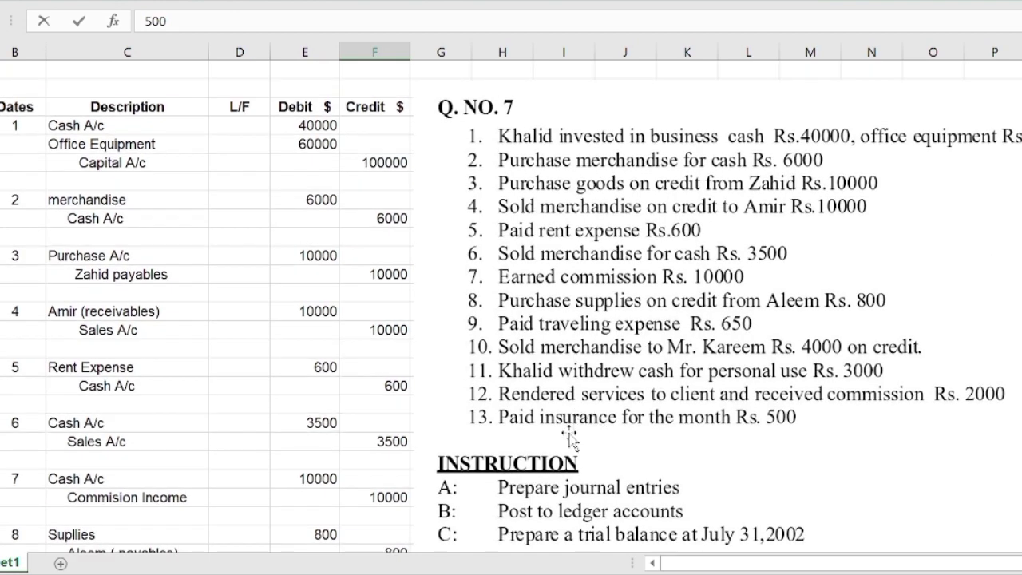